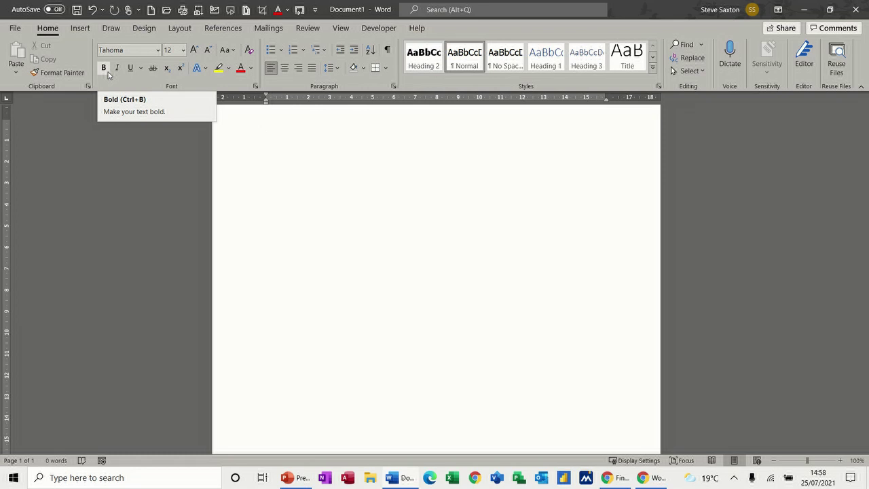
Type the author's full name on the first line, with only the first name bold, then start a new line
{"action": "left_click", "coordinate": [104, 70]}
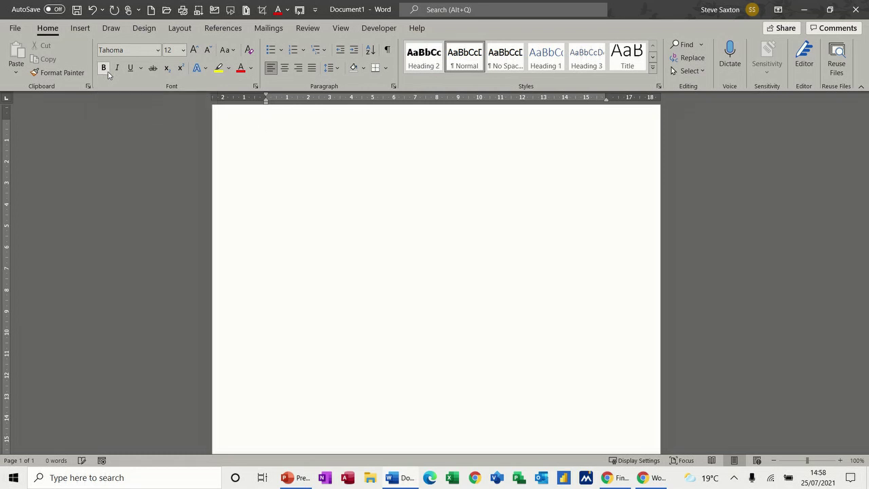
{"action": "type", "text": "Steve"}
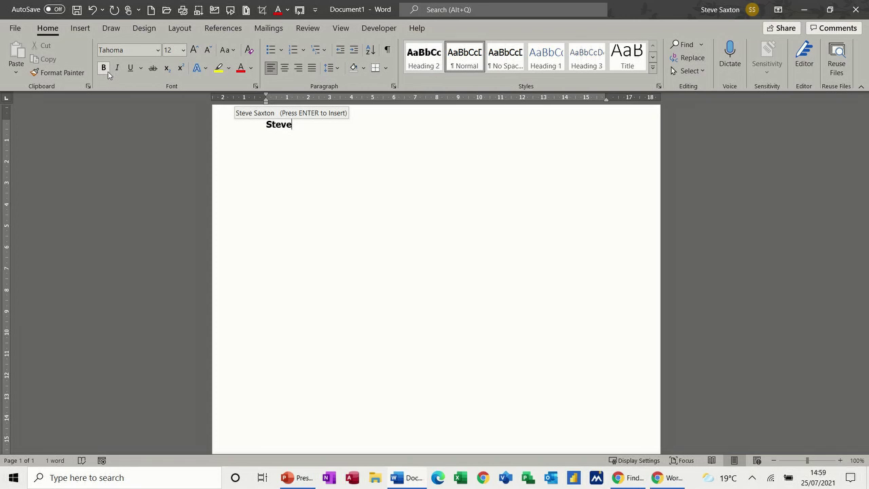
{"action": "left_click", "coordinate": [107, 72]}
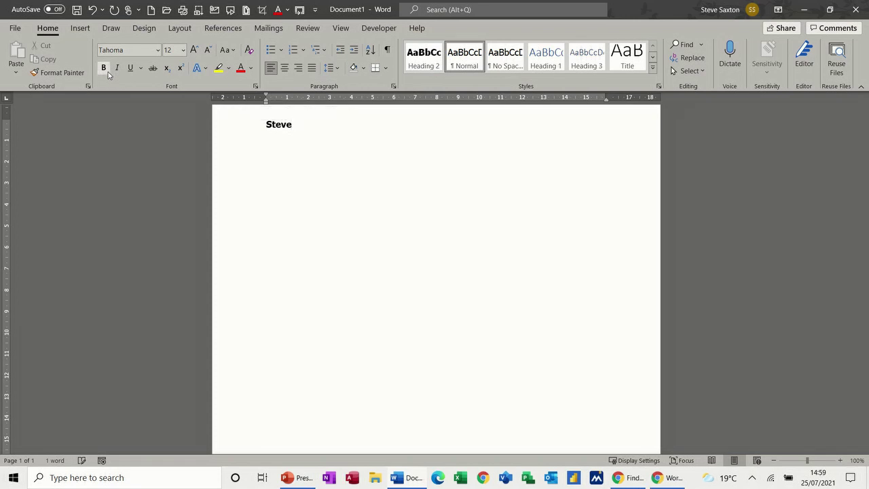
{"action": "type", "text": "Saxton"}
{"action": "key", "text": "Return"}
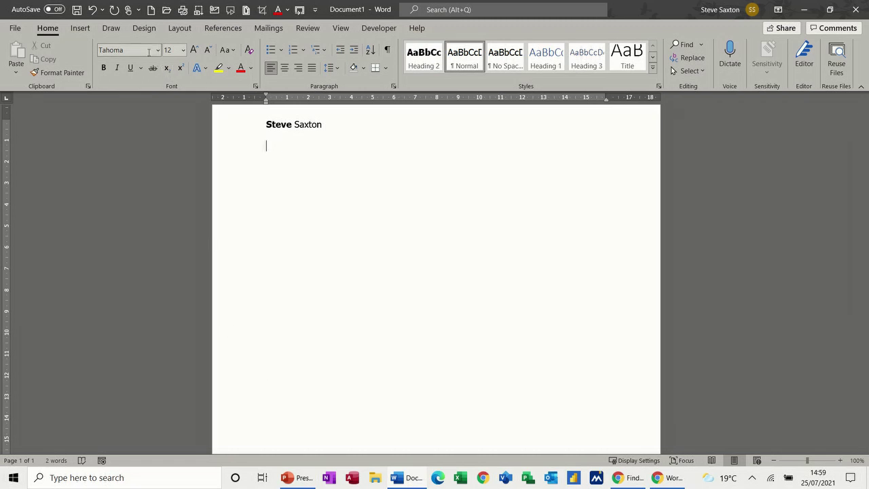
{"action": "left_click", "coordinate": [84, 33]}
Type 'Heading' on the new line in the Heading 2 style
{"action": "left_click", "coordinate": [55, 31]}
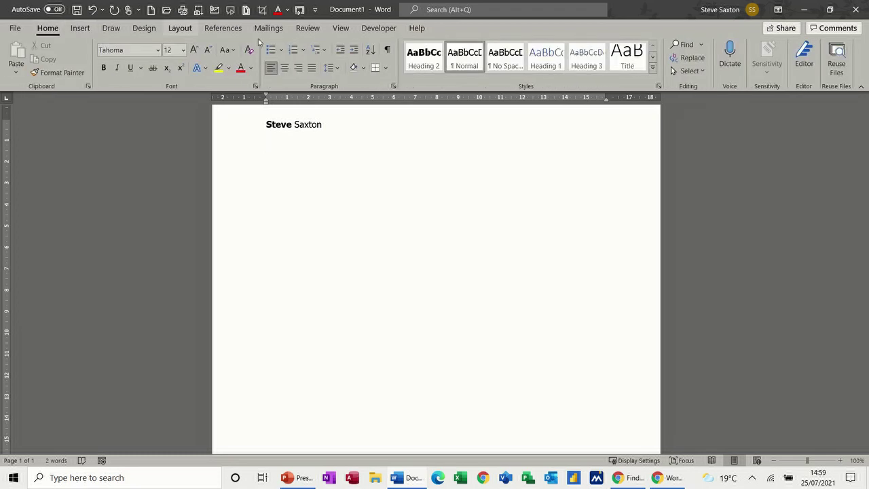
{"action": "left_click", "coordinate": [421, 63]}
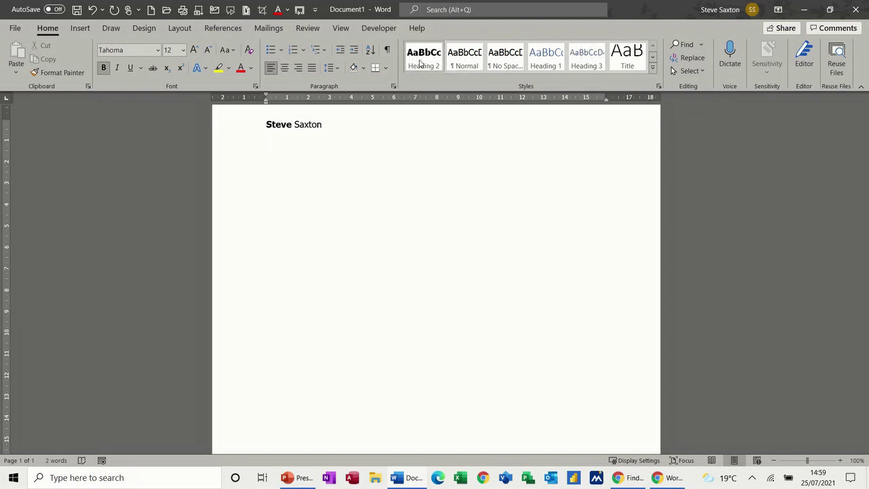
{"action": "type", "text": "Heading"}
Open the Heading 2 style's Modify dialog and cancel it, leaving the style unchanged
{"action": "right_click", "coordinate": [429, 59]}
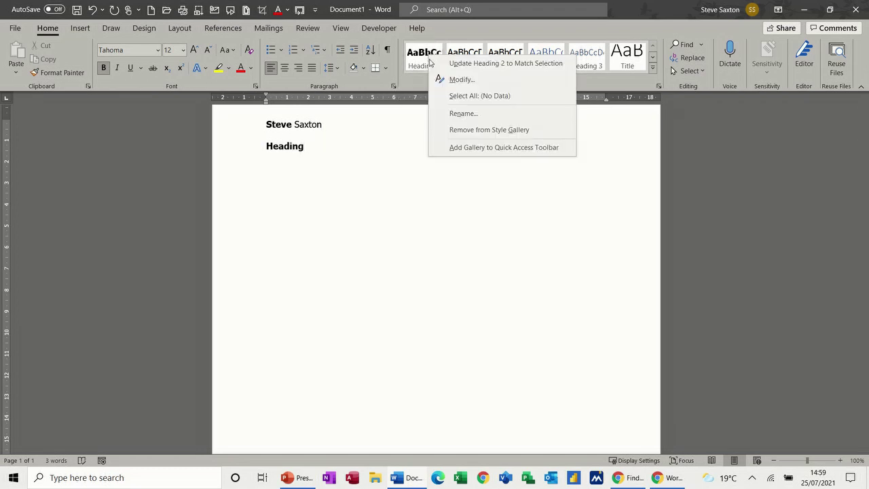
{"action": "left_click", "coordinate": [450, 79]}
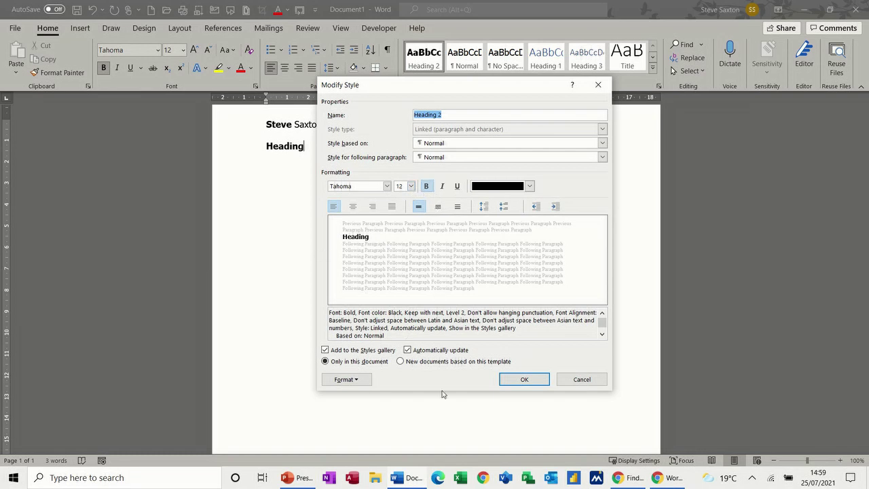
{"action": "left_click", "coordinate": [581, 379]}
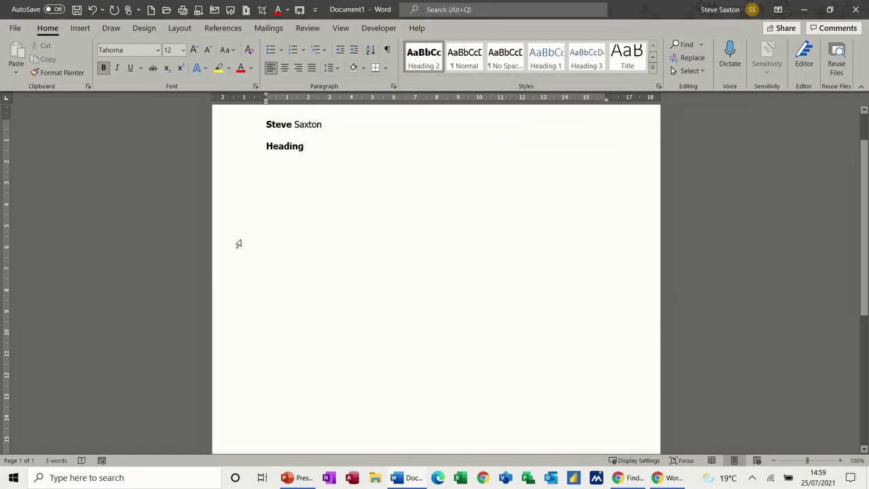
Add body text 'dfdfdf' and 'dgfdgdg' on separate lines below the heading, then an empty paragraph
{"action": "key", "text": "Return"}
{"action": "type", "text": "dfdfdf"}
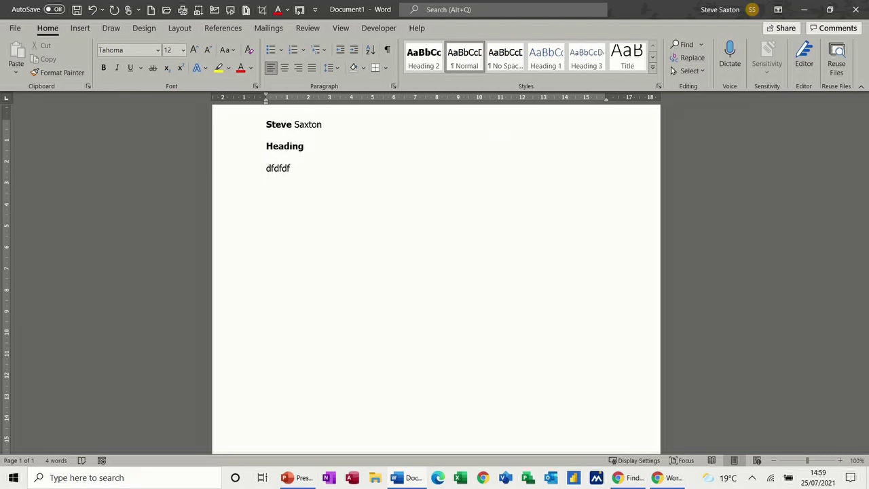
{"action": "key", "text": "shift+Return"}
{"action": "type", "text": "dgfdgdg"}
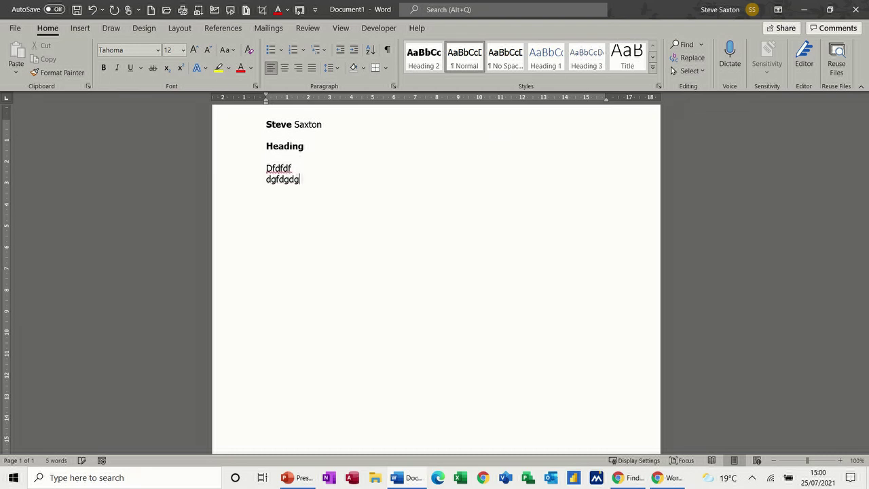
{"action": "key", "text": "Return"}
{"action": "left_click", "coordinate": [83, 30]}
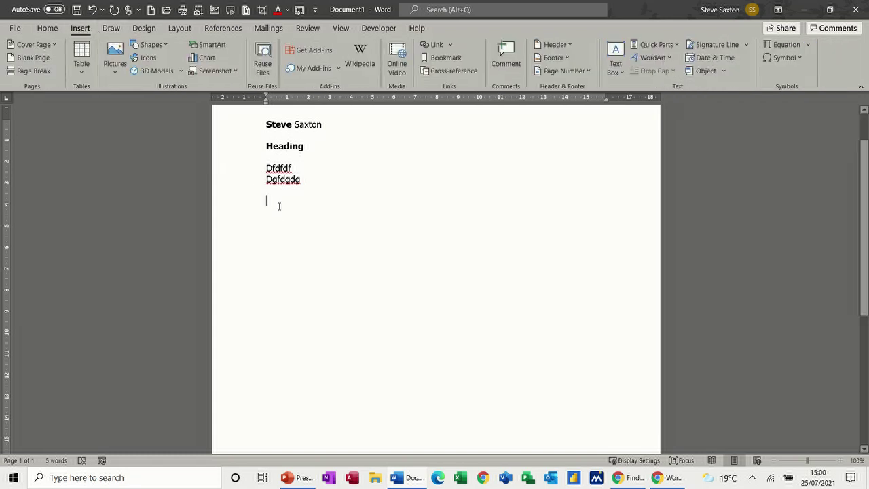
{"action": "left_click", "coordinate": [47, 28]}
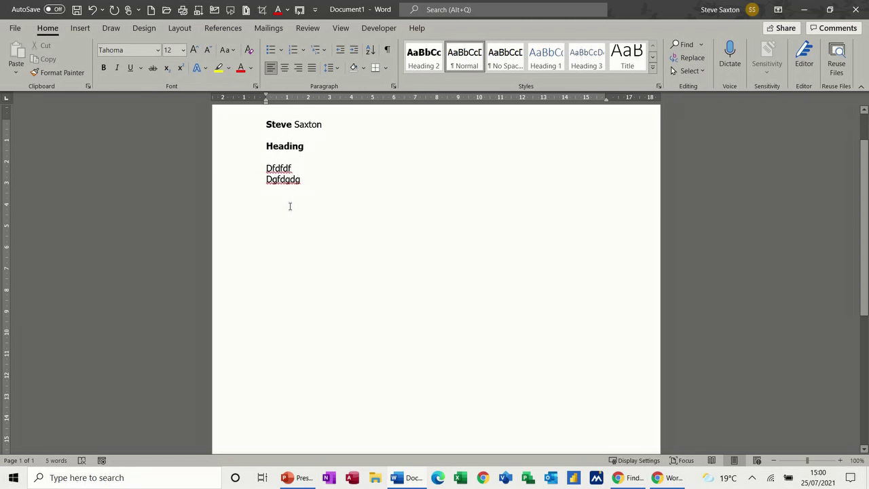
{"action": "left_click", "coordinate": [315, 11]}
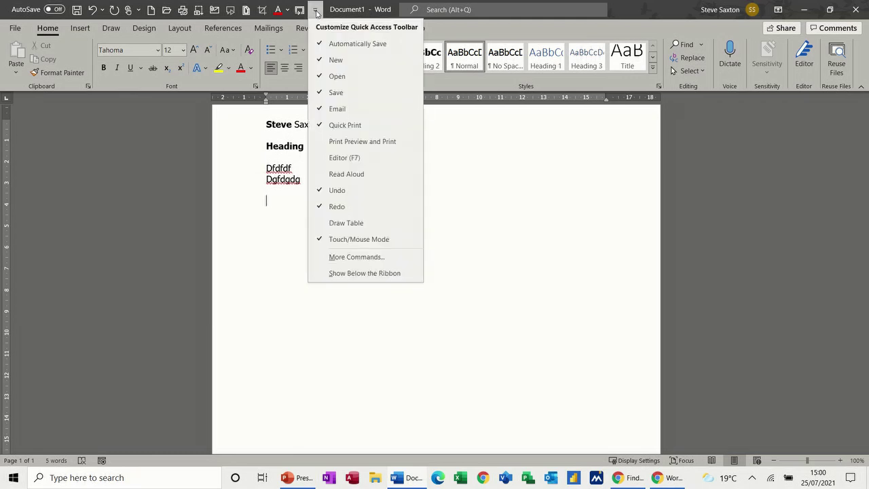
Open Customize Keyboard from Word Options' Customize Ribbon page and list the Insert Tab commands
{"action": "left_click", "coordinate": [347, 257]}
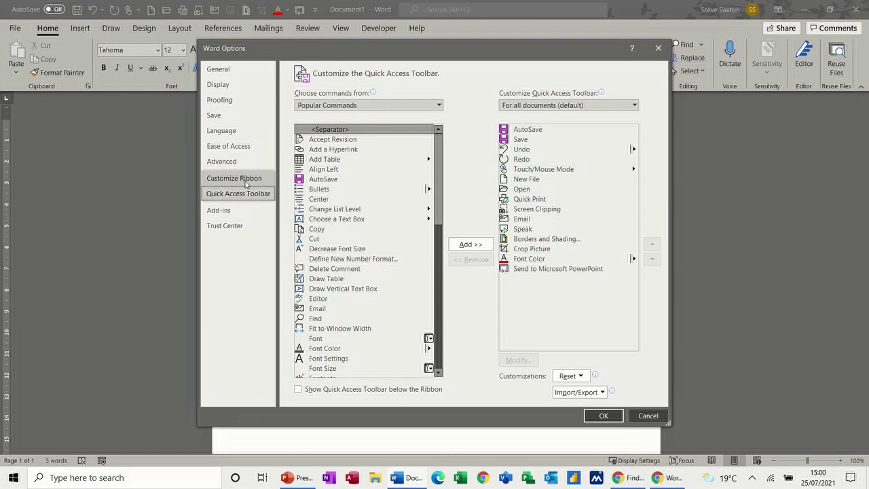
{"action": "left_click", "coordinate": [246, 181]}
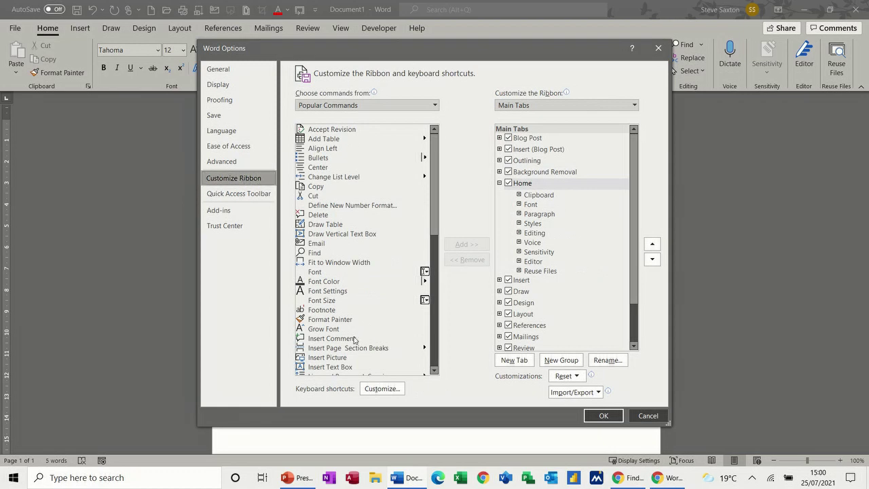
{"action": "left_click", "coordinate": [381, 390]}
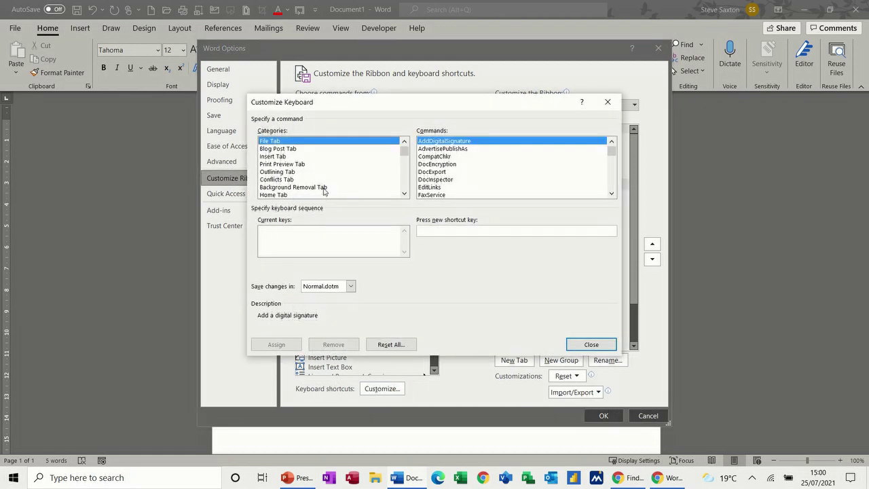
{"action": "left_click", "coordinate": [284, 158]}
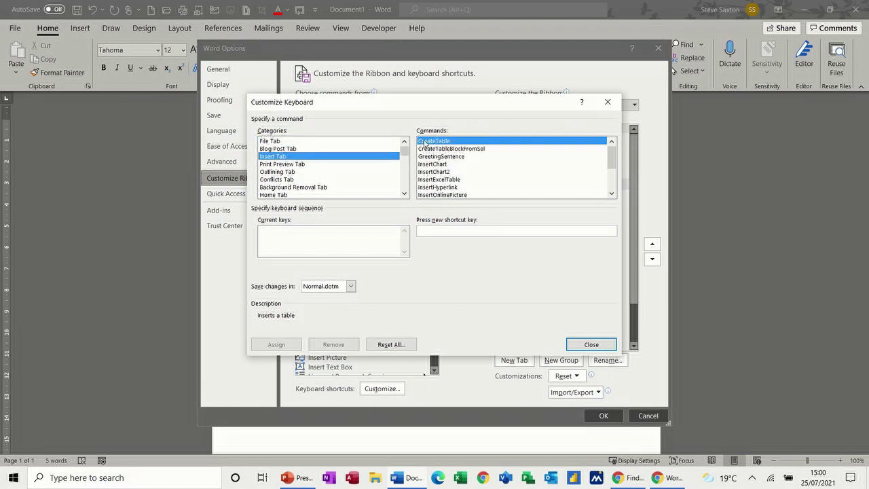
Assign Alt+L to InsertChart in Normal.dotm, then view InsertExcelTable's shortcuts
{"action": "left_click", "coordinate": [433, 165]}
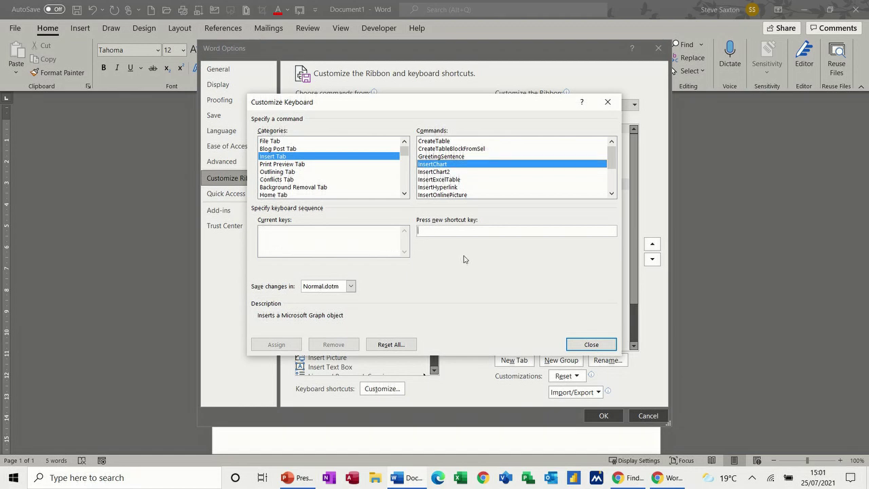
{"action": "key", "text": "alt+l"}
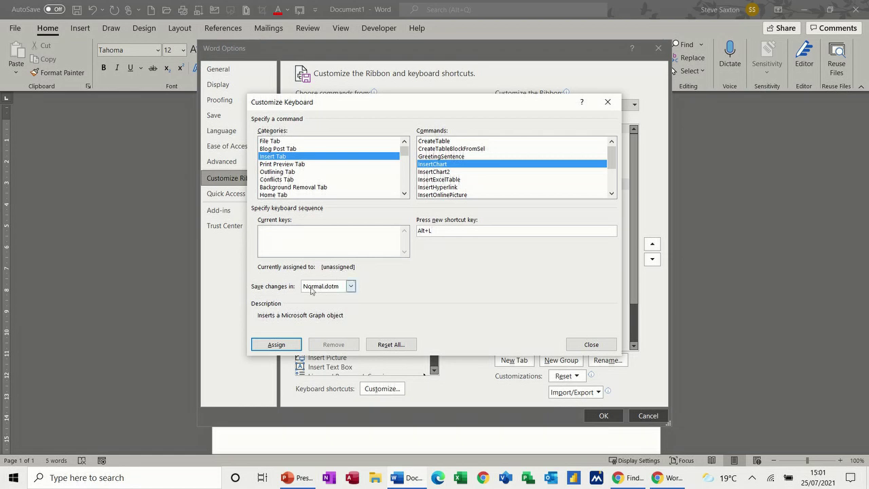
{"action": "left_click", "coordinate": [281, 345]}
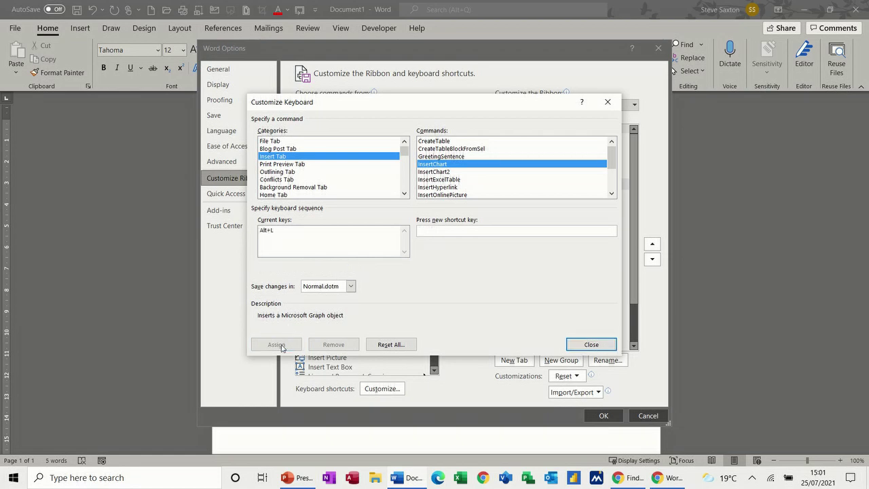
{"action": "left_click", "coordinate": [453, 181]}
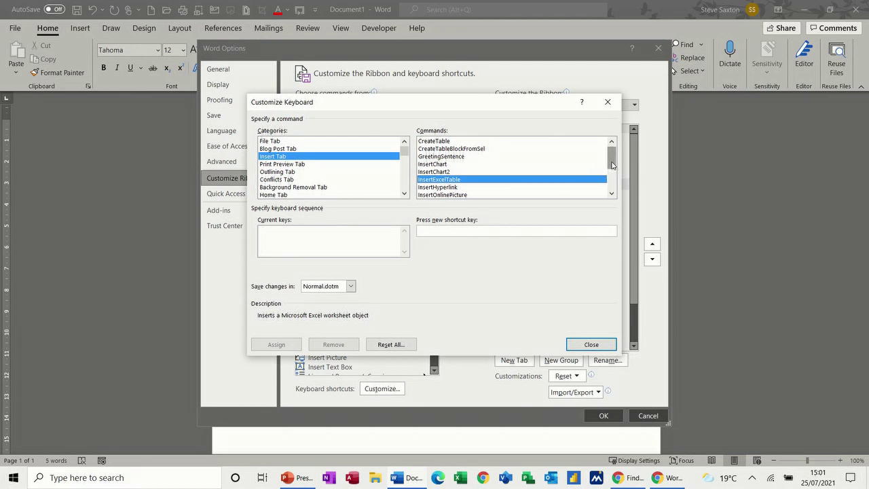
{"action": "left_click_drag", "start_coordinate": [611, 165], "coordinate": [612, 190]}
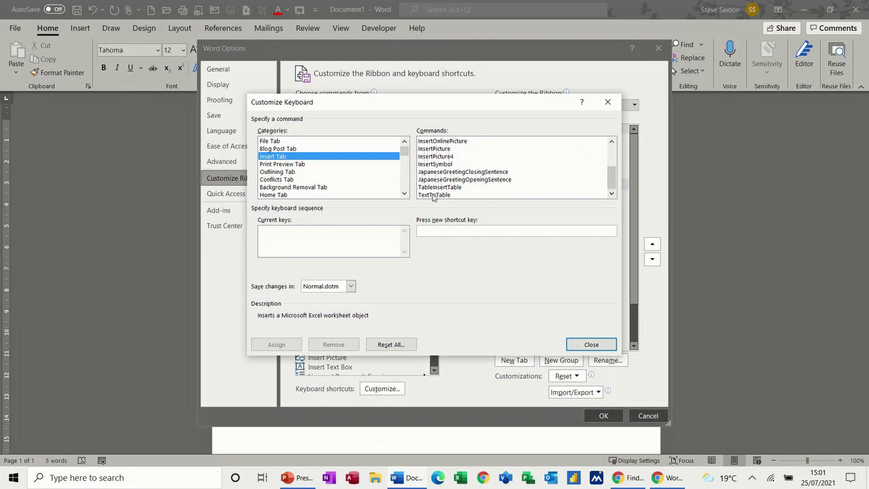
Check the Home Tab shortcuts for BorderBottom, BorderInside, EditCut and EditPaste
{"action": "left_click", "coordinate": [285, 196]}
{"action": "left_click", "coordinate": [437, 157]}
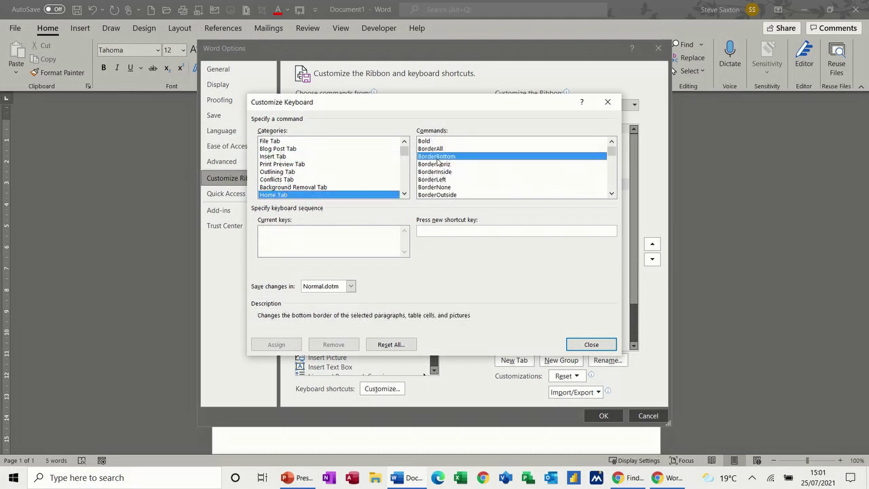
{"action": "left_click", "coordinate": [439, 174]}
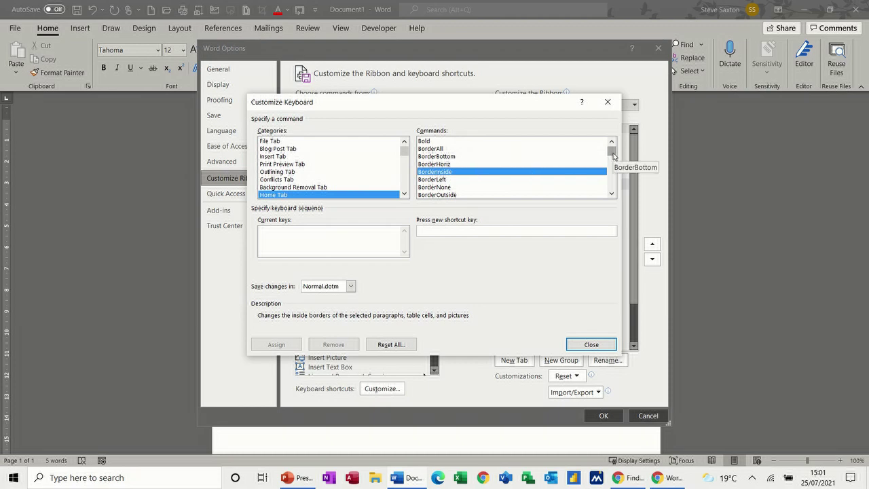
{"action": "left_click_drag", "start_coordinate": [613, 155], "coordinate": [614, 170]}
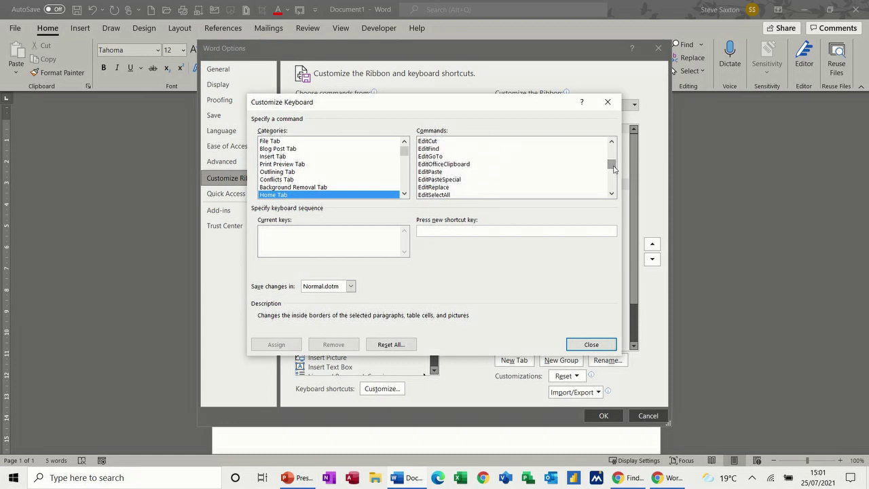
{"action": "left_click", "coordinate": [424, 142]}
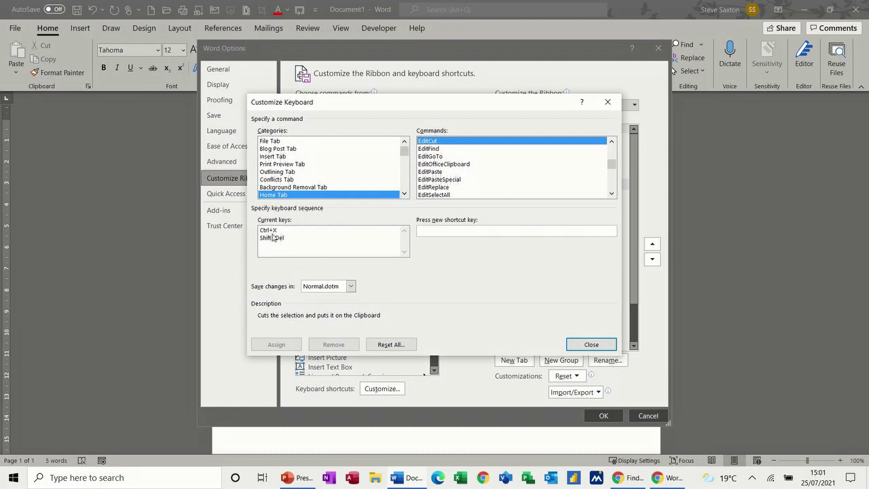
{"action": "left_click", "coordinate": [444, 175]}
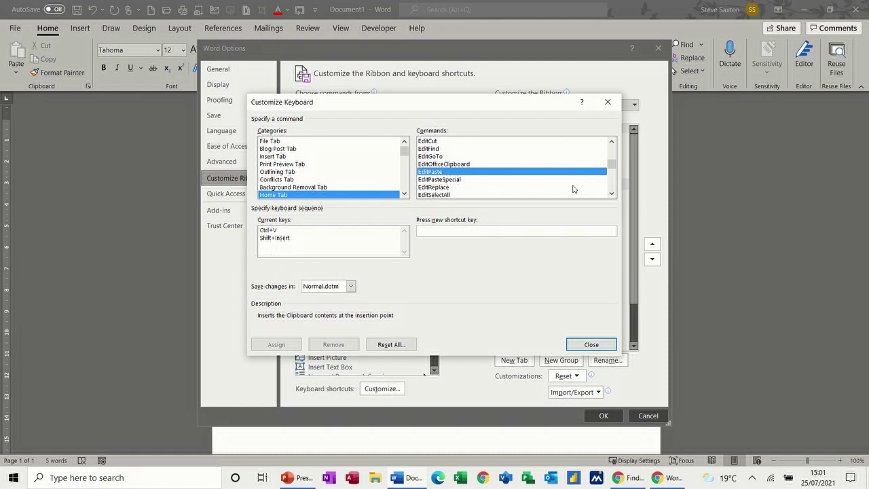
{"action": "left_click", "coordinate": [611, 195]}
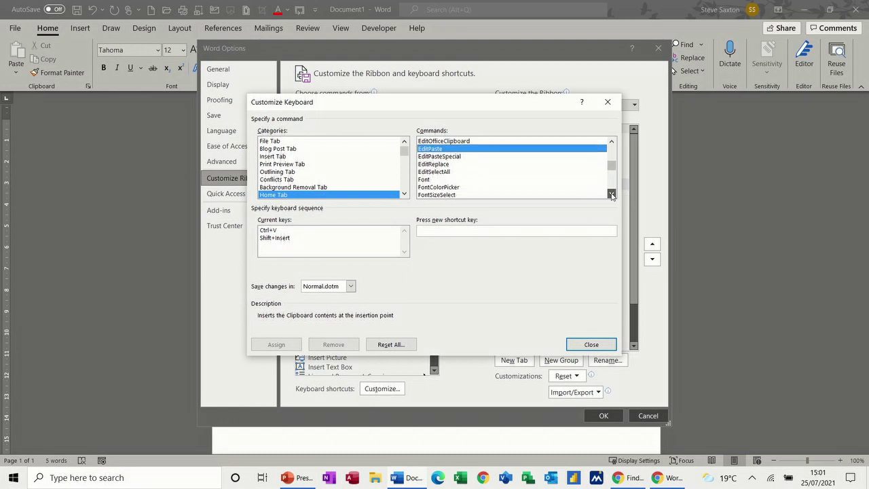
{"action": "left_click", "coordinate": [611, 195]}
{"action": "left_click", "coordinate": [611, 195]}
{"action": "left_click", "coordinate": [611, 195]}
{"action": "left_click", "coordinate": [612, 195]}
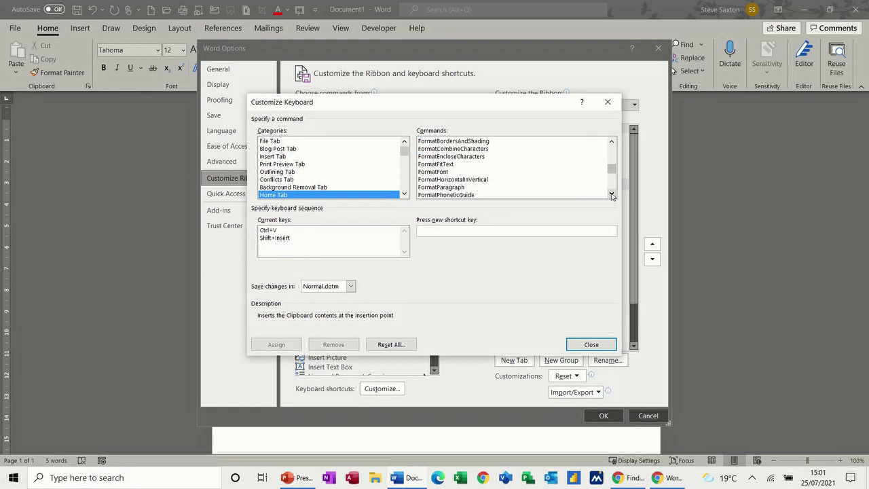
{"action": "left_click", "coordinate": [404, 195]}
{"action": "left_click", "coordinate": [404, 195]}
{"action": "left_click", "coordinate": [404, 195]}
{"action": "left_click", "coordinate": [404, 195]}
{"action": "left_click", "coordinate": [404, 195]}
{"action": "left_click", "coordinate": [404, 195]}
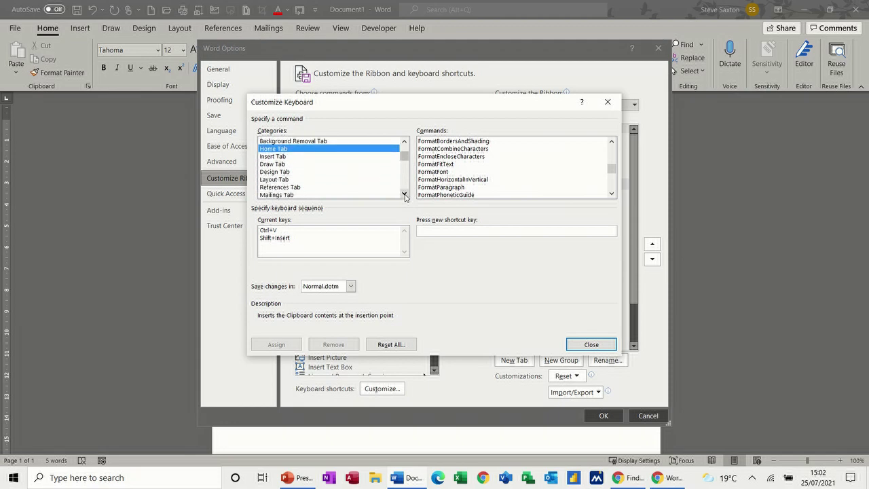
{"action": "left_click", "coordinate": [404, 195]}
{"action": "left_click", "coordinate": [404, 195]}
{"action": "left_click", "coordinate": [404, 195]}
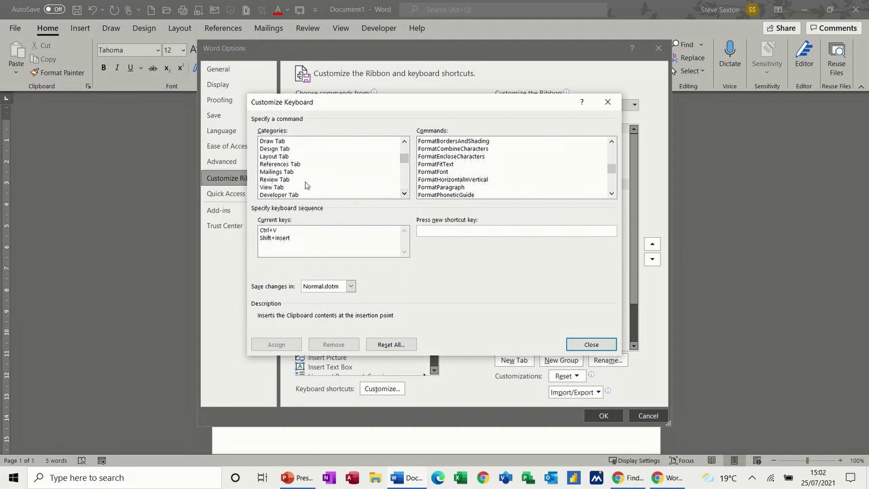
Check Review Tab shortcuts for AnnotInkEraser, AnnotInkPen, BlockAuthors, AcceptAllChangesShown and the CompareDocuments commands
{"action": "left_click", "coordinate": [291, 181]}
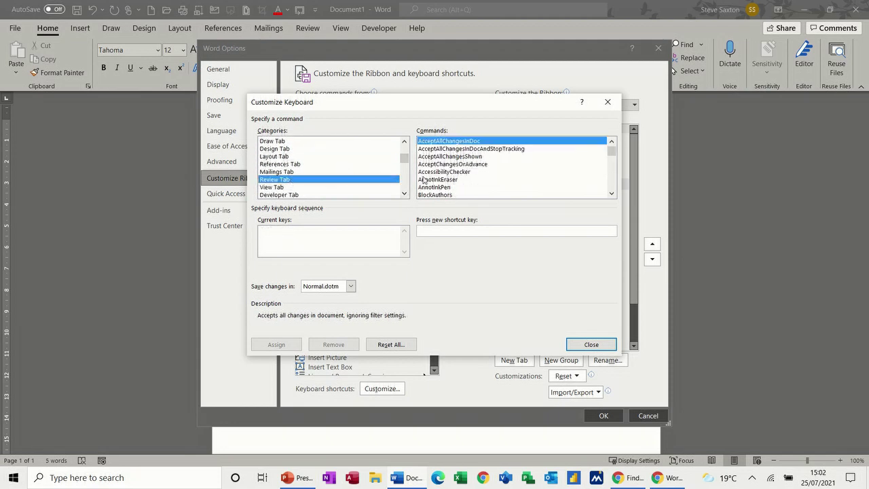
{"action": "left_click", "coordinate": [444, 182]}
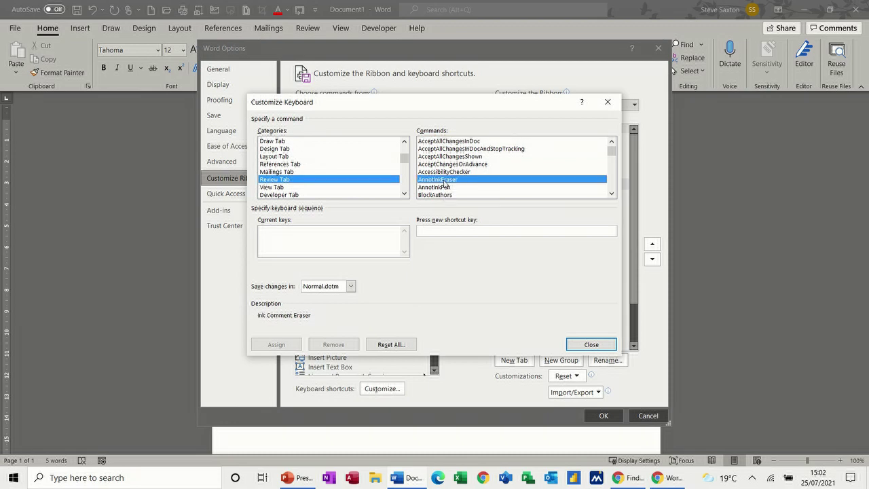
{"action": "left_click", "coordinate": [448, 187]}
{"action": "left_click", "coordinate": [448, 195]}
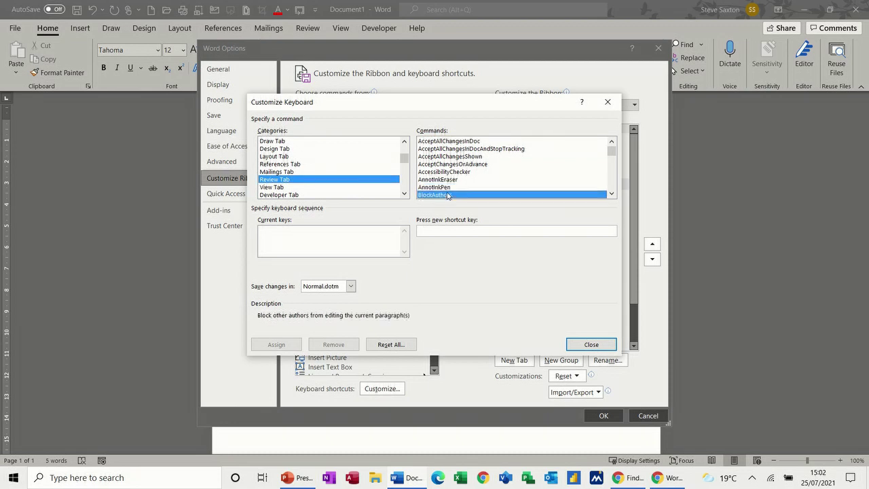
{"action": "left_click", "coordinate": [449, 157]}
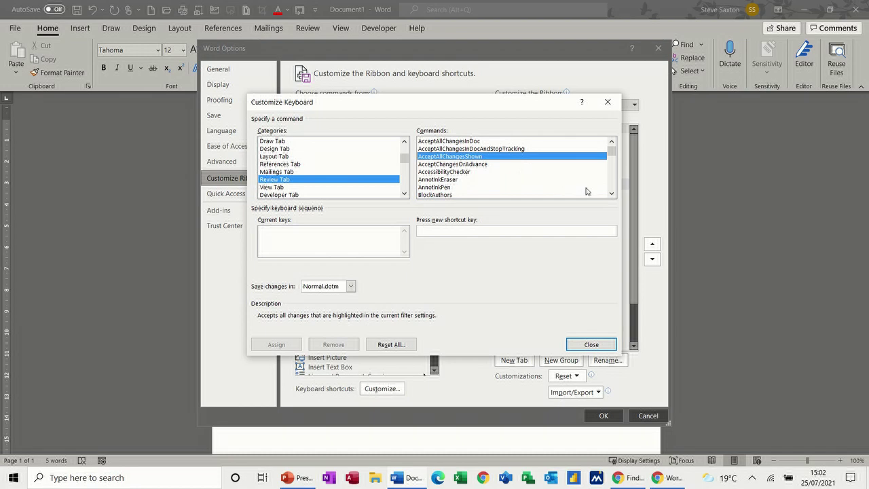
{"action": "left_click", "coordinate": [611, 195]}
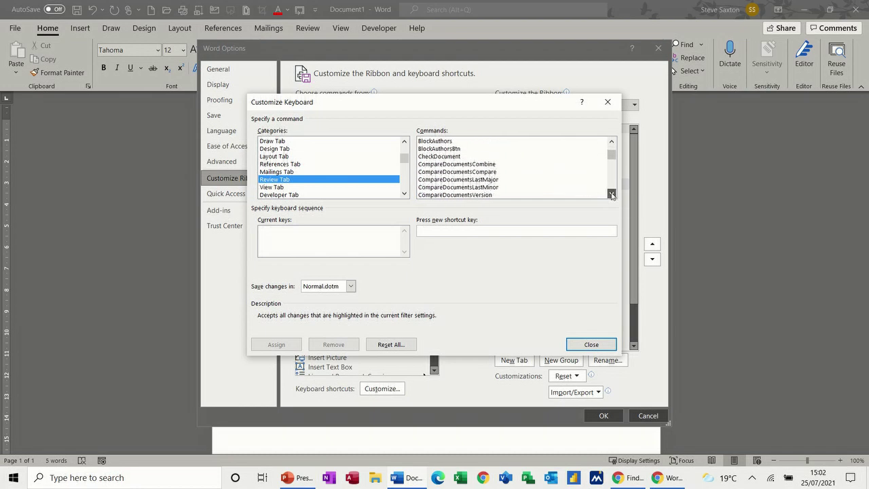
{"action": "left_click", "coordinate": [433, 180]}
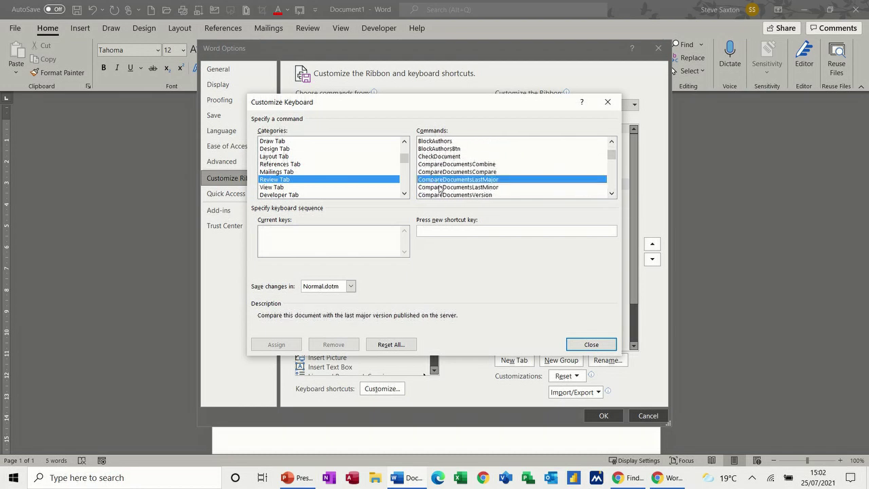
{"action": "left_click", "coordinate": [439, 187]}
{"action": "left_click", "coordinate": [611, 194]}
{"action": "left_click", "coordinate": [612, 194]}
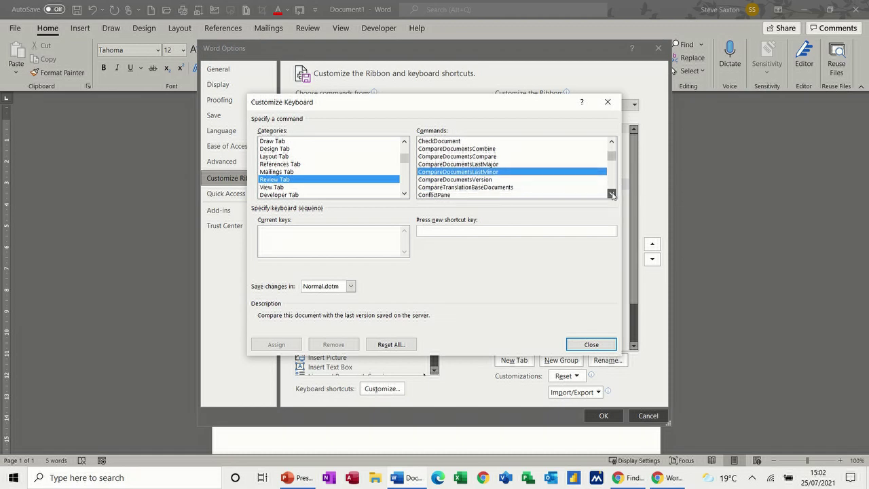
Browse the Developer Tab category, then list the Text Box Tools | Text Box Tab commands
{"action": "left_click", "coordinate": [320, 195]}
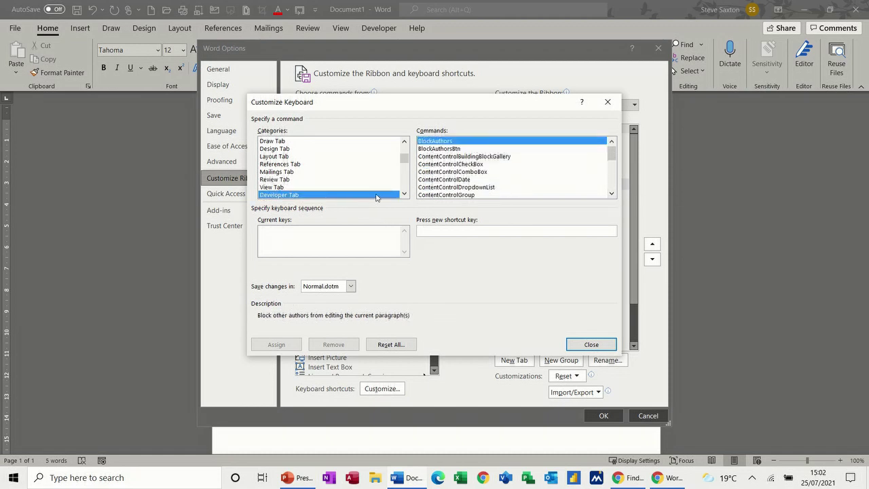
{"action": "left_click", "coordinate": [404, 195]}
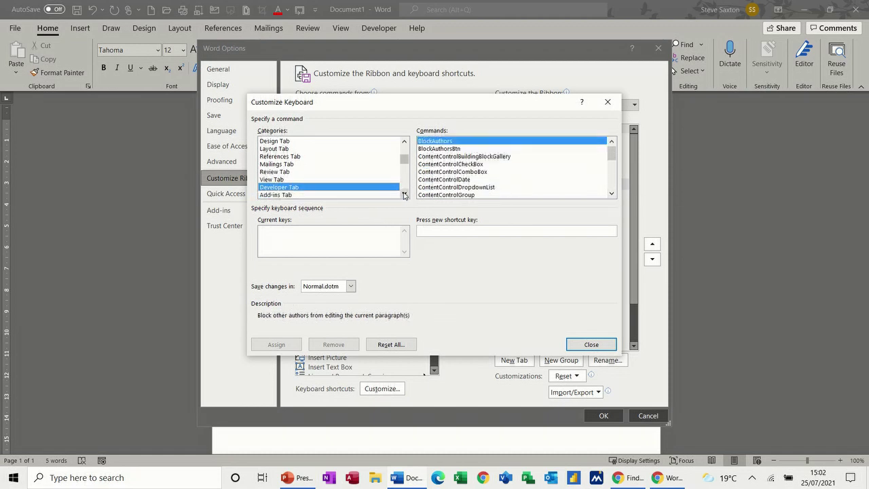
{"action": "left_click", "coordinate": [404, 195]}
{"action": "left_click", "coordinate": [404, 194]}
{"action": "left_click", "coordinate": [404, 194]}
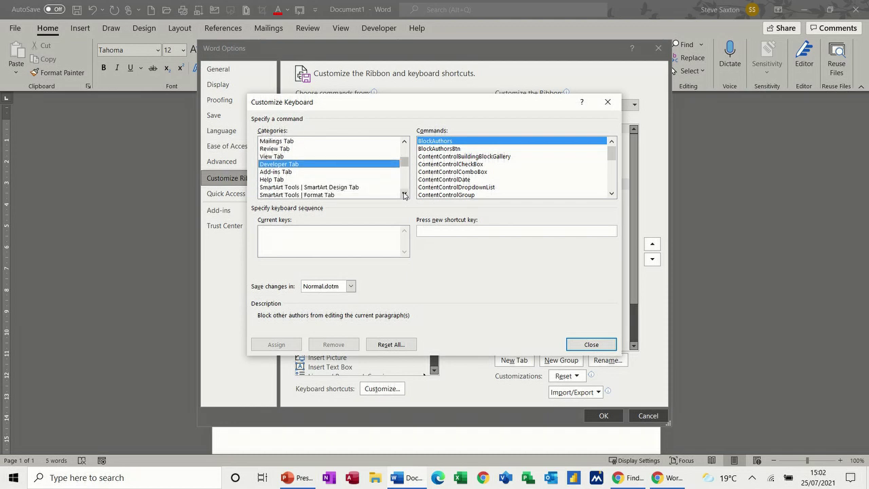
{"action": "left_click", "coordinate": [404, 194]}
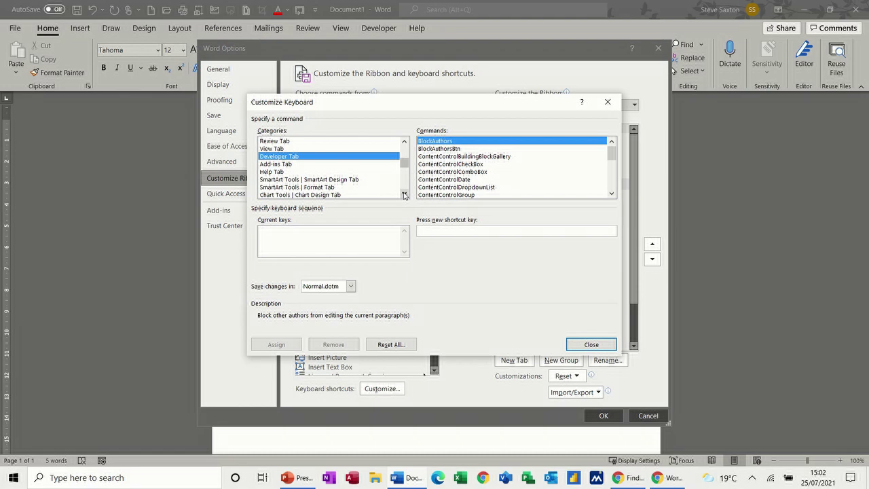
{"action": "left_click", "coordinate": [404, 194]}
{"action": "left_click", "coordinate": [404, 195]}
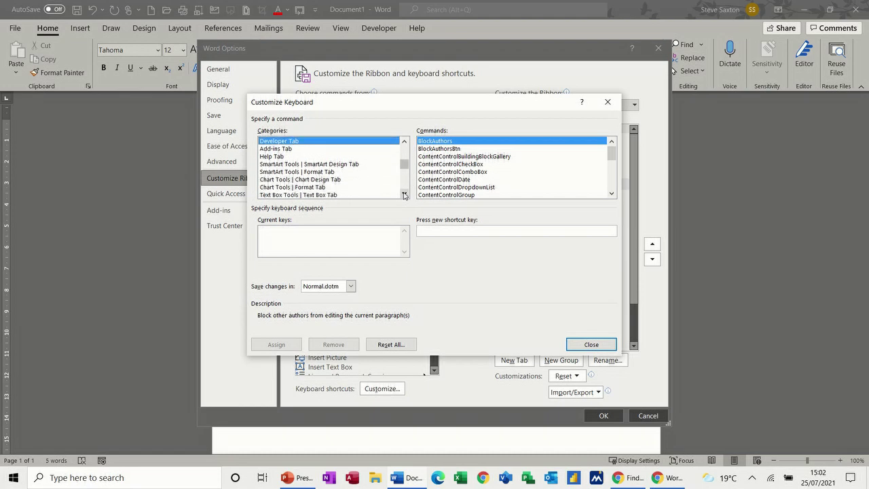
{"action": "left_click", "coordinate": [273, 195]}
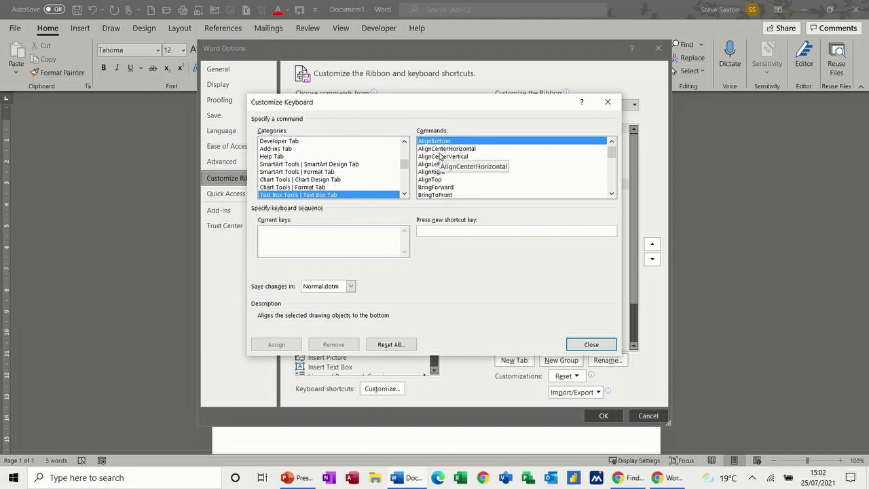
Check Organization Chart Tools shortcuts for AlignRight, FillColorPicker, DistributeHorizontally and DisplayAlignmentGuides
{"action": "left_click", "coordinate": [405, 193]}
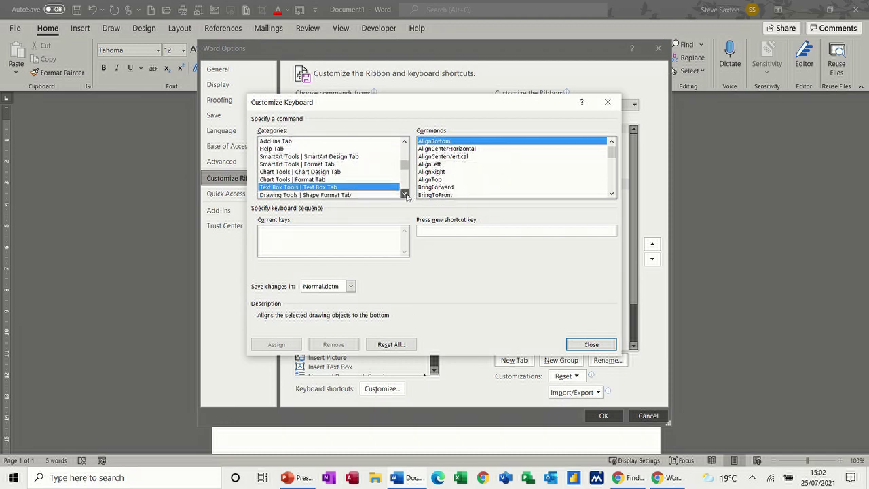
{"action": "left_click", "coordinate": [405, 193]}
{"action": "left_click", "coordinate": [405, 193]}
{"action": "left_click", "coordinate": [404, 194]}
{"action": "left_click", "coordinate": [405, 194]}
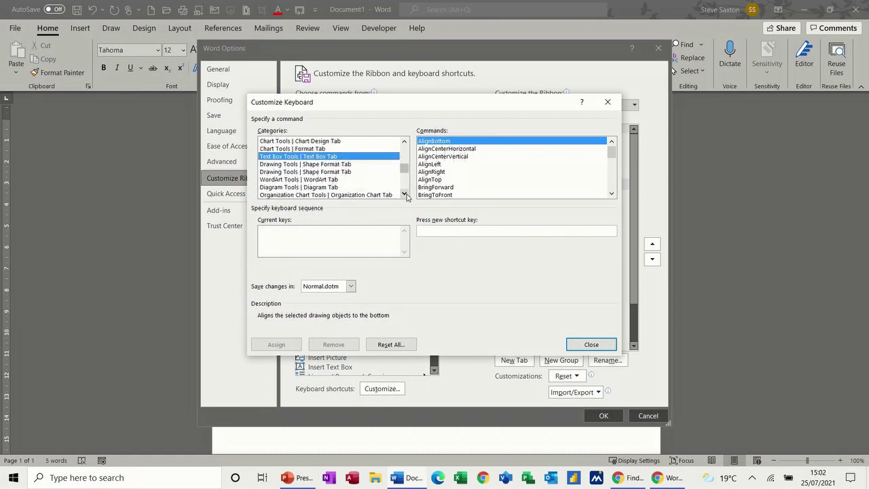
{"action": "left_click", "coordinate": [405, 193]}
{"action": "left_click", "coordinate": [405, 193]}
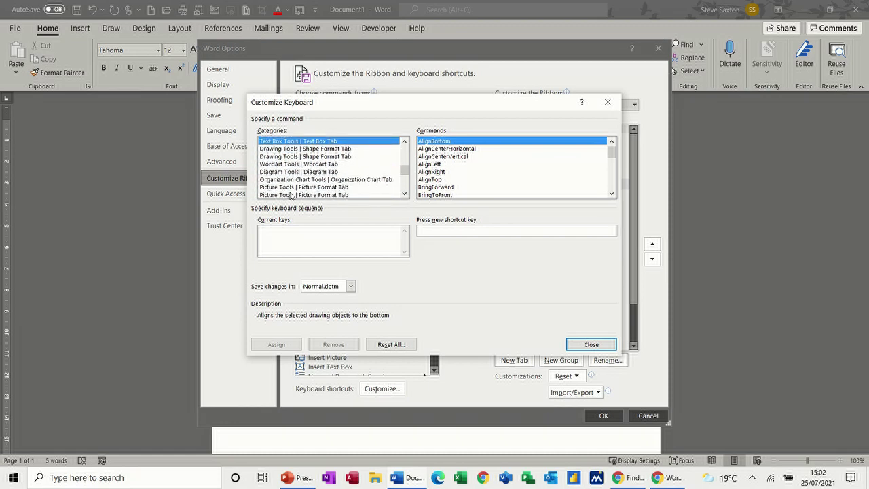
{"action": "left_click", "coordinate": [312, 180]}
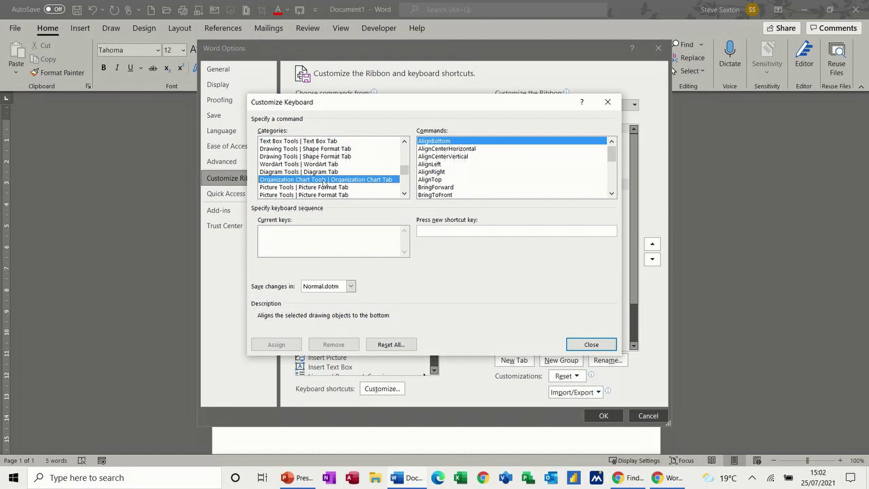
{"action": "left_click", "coordinate": [454, 171]}
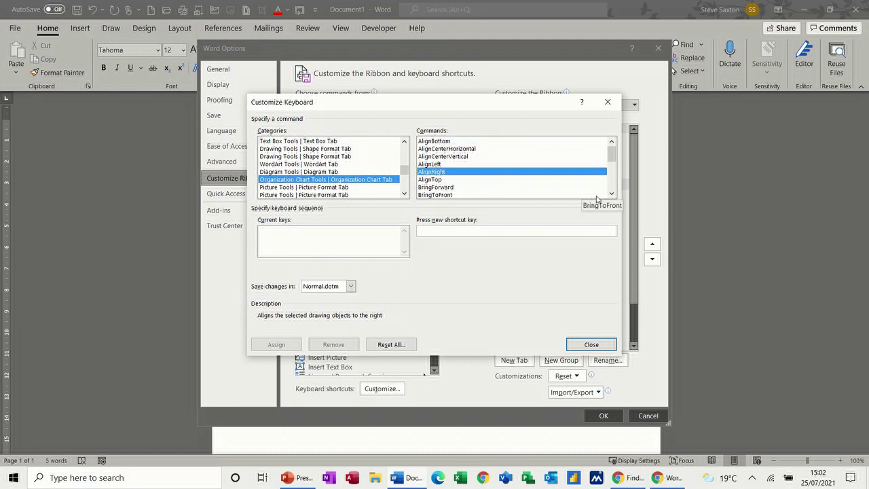
{"action": "left_click", "coordinate": [612, 195]}
{"action": "left_click", "coordinate": [612, 195]}
{"action": "left_click", "coordinate": [612, 194]}
{"action": "left_click", "coordinate": [612, 194]}
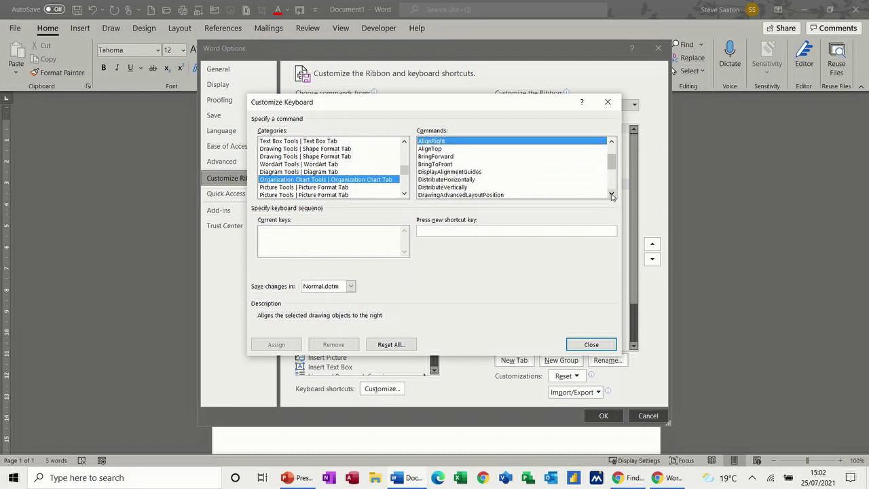
{"action": "left_click", "coordinate": [611, 194]}
{"action": "left_click", "coordinate": [612, 194]}
{"action": "left_click", "coordinate": [612, 195]}
{"action": "left_click", "coordinate": [452, 195]}
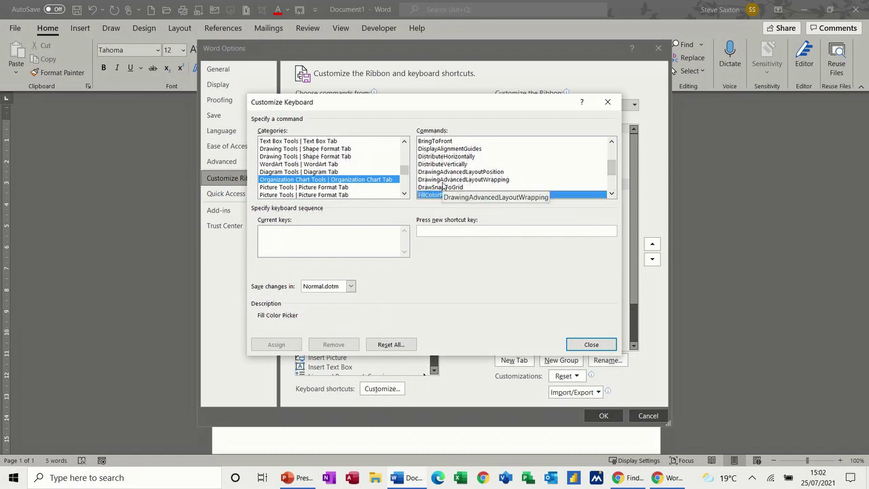
{"action": "left_click", "coordinate": [443, 180]}
{"action": "left_click", "coordinate": [443, 172]}
{"action": "left_click", "coordinate": [441, 164]}
{"action": "left_click", "coordinate": [441, 157]}
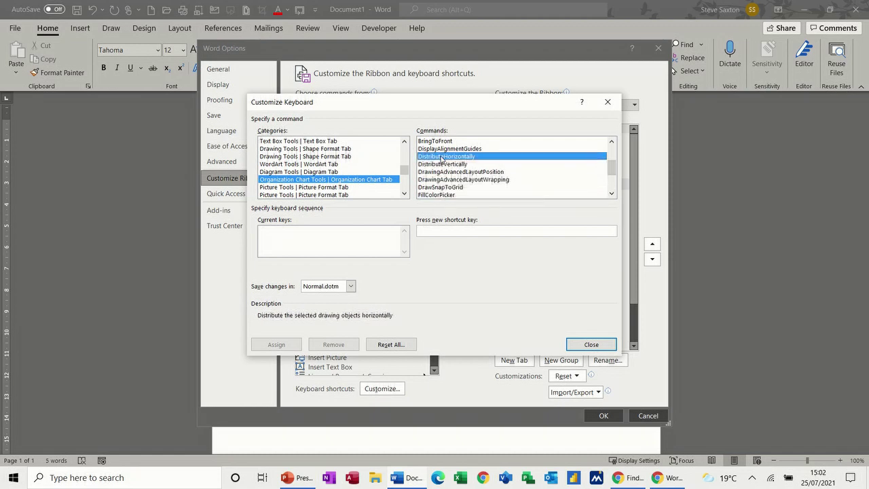
{"action": "left_click", "coordinate": [442, 150]}
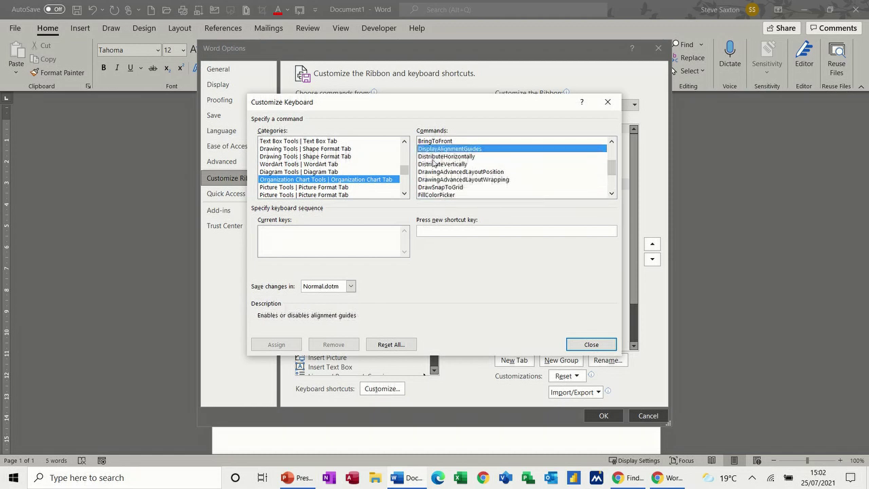
List the Header & Footer Tools | Header & Footer Tab commands
{"action": "left_click", "coordinate": [405, 195]}
{"action": "left_click", "coordinate": [404, 195]}
{"action": "left_click", "coordinate": [405, 194]}
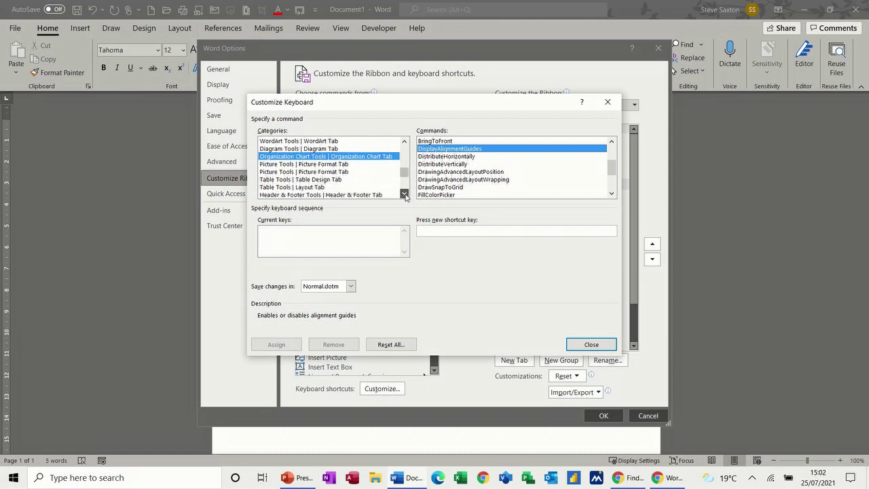
{"action": "left_click", "coordinate": [404, 194]}
{"action": "left_click", "coordinate": [405, 194]}
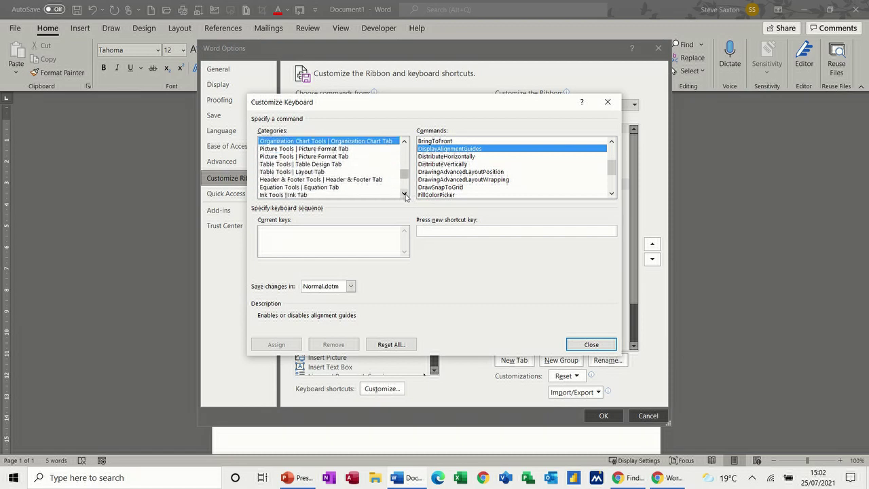
{"action": "left_click", "coordinate": [350, 180]}
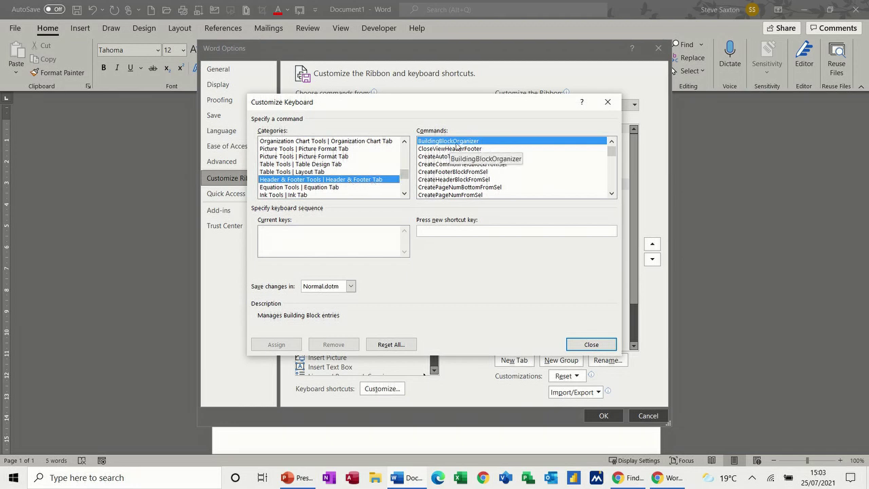
Scroll further down the categories and list the Other Commands category
{"action": "left_click", "coordinate": [404, 194]}
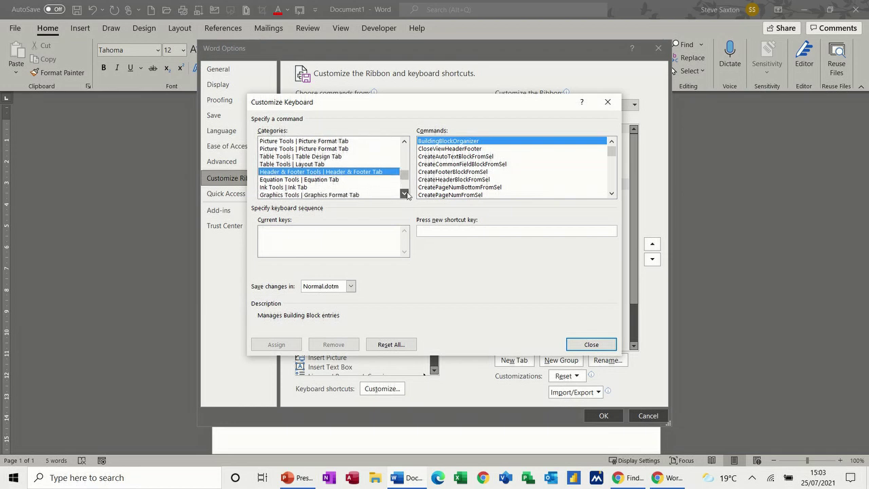
{"action": "left_click", "coordinate": [405, 193]}
{"action": "left_click", "coordinate": [405, 194]}
{"action": "left_click", "coordinate": [405, 193]}
{"action": "left_click", "coordinate": [404, 194]}
{"action": "left_click", "coordinate": [405, 194]}
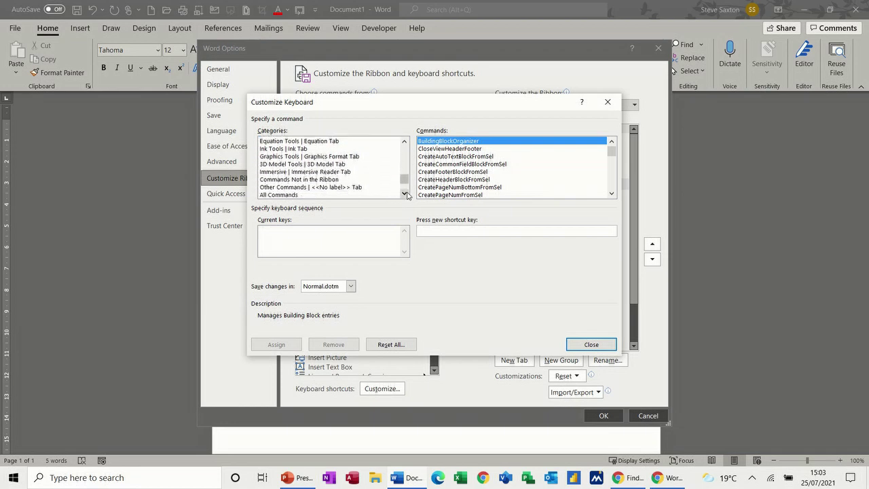
{"action": "left_click", "coordinate": [405, 194]}
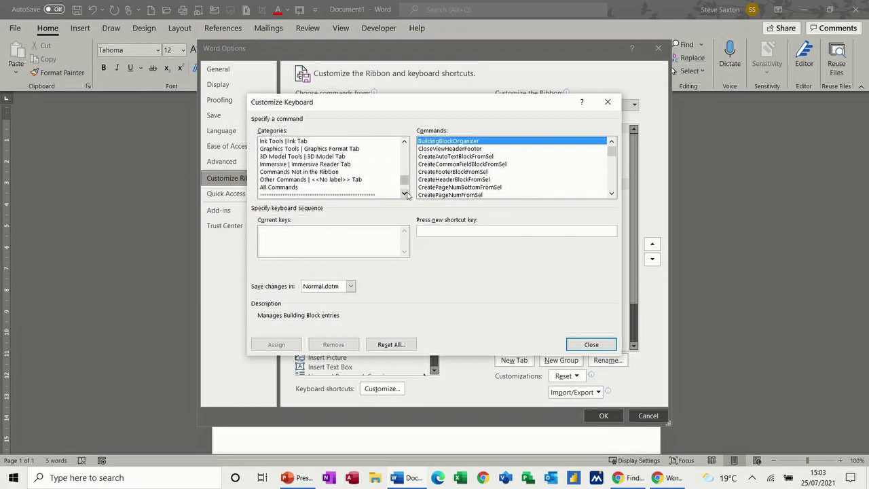
{"action": "left_click", "coordinate": [286, 181]}
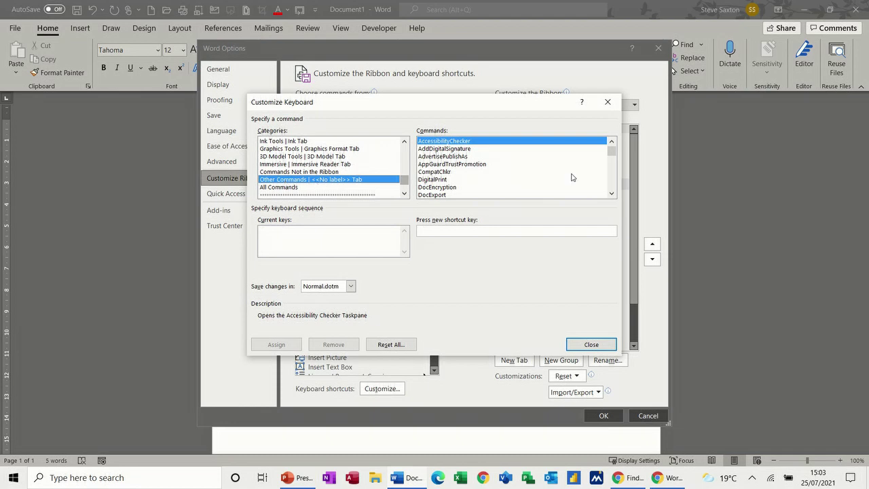
Browse All Commands, Macros, Fonts and Building Blocks, then select Heading 2 under Styles
{"action": "left_click", "coordinate": [282, 188]}
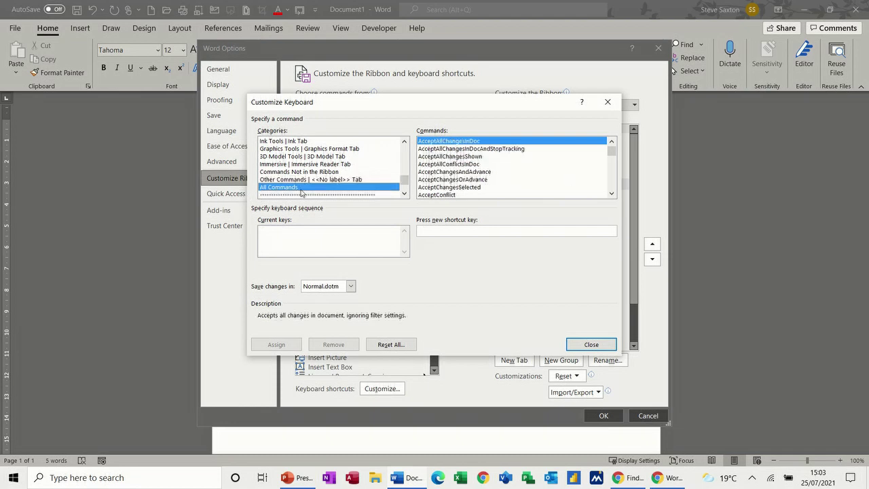
{"action": "left_click", "coordinate": [404, 194]}
{"action": "left_click", "coordinate": [404, 194]}
{"action": "left_click", "coordinate": [404, 194]}
{"action": "left_click", "coordinate": [404, 195]}
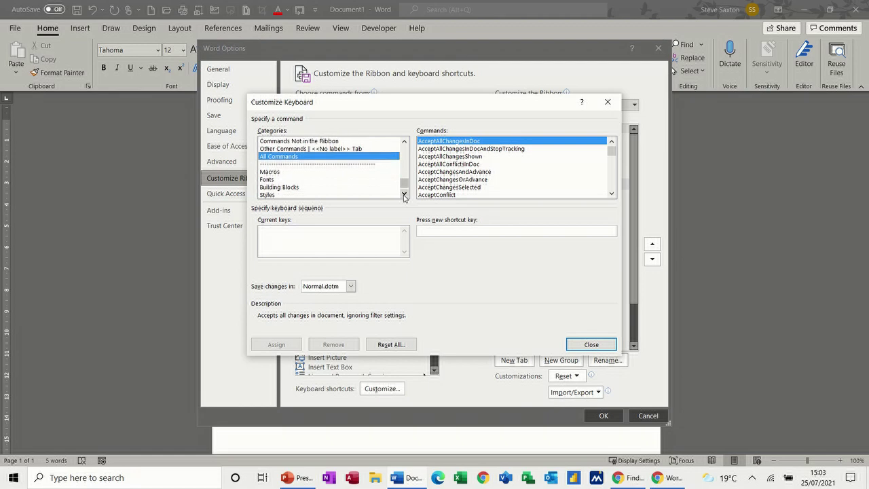
{"action": "left_click", "coordinate": [404, 194]}
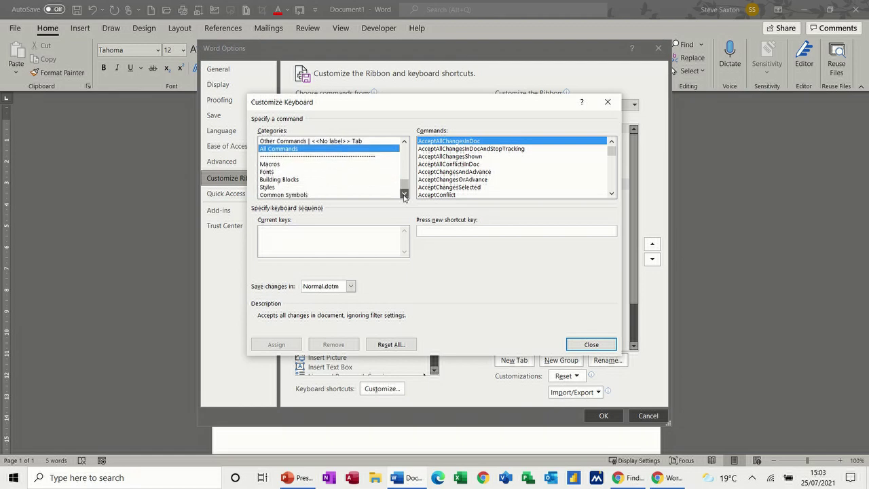
{"action": "left_click", "coordinate": [272, 165]}
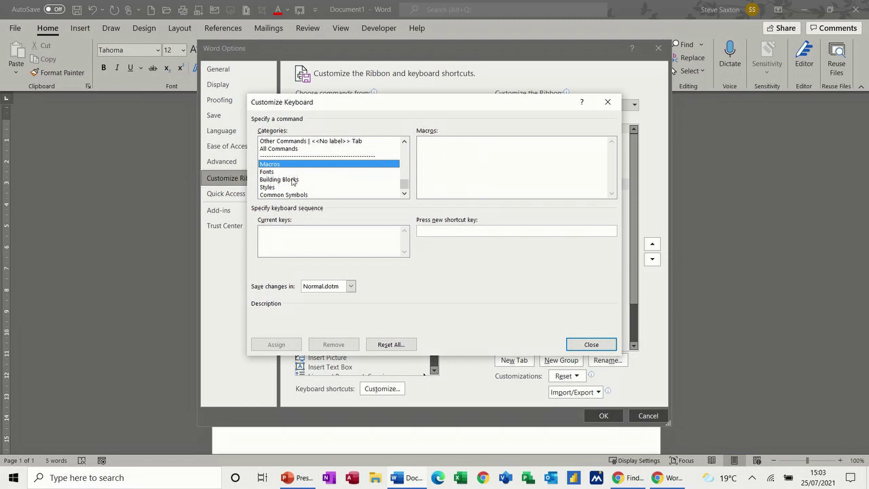
{"action": "left_click", "coordinate": [268, 174]}
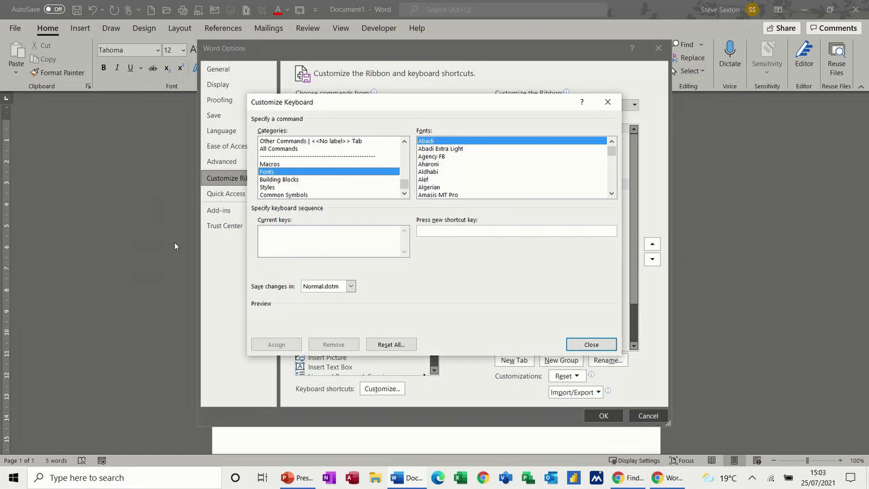
{"action": "left_click", "coordinate": [280, 181]}
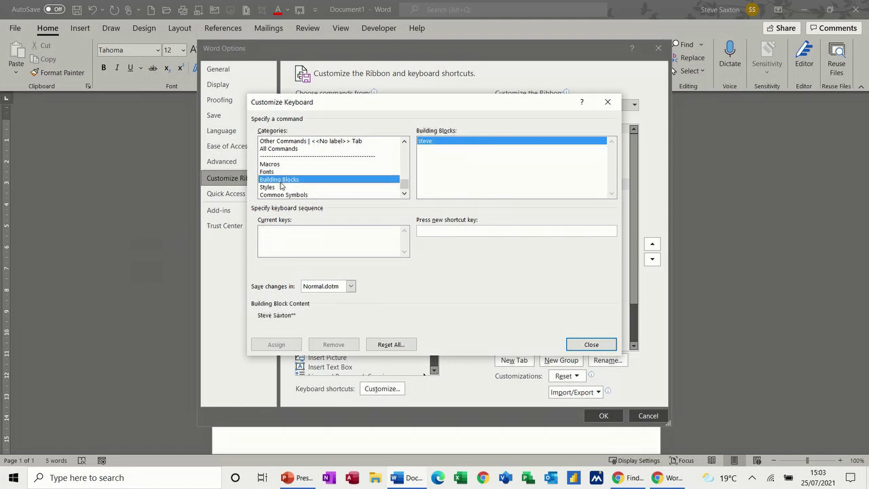
{"action": "left_click", "coordinate": [275, 188]}
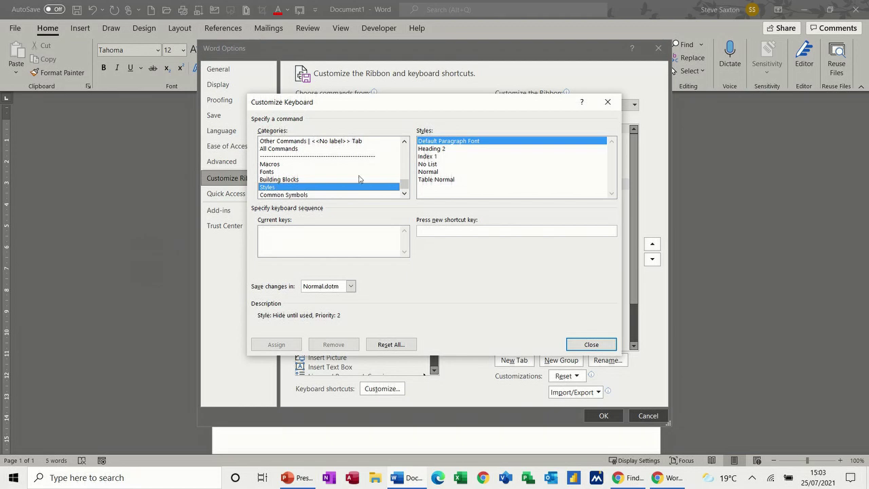
{"action": "left_click", "coordinate": [443, 150]}
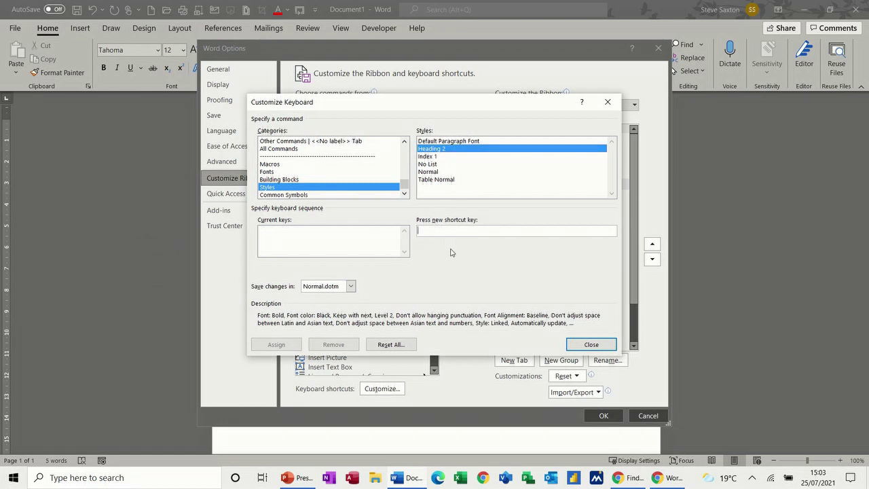
Replace the already-taken Alt+1 with Alt+2 and assign it to Heading 2
{"action": "key", "text": "alt+1"}
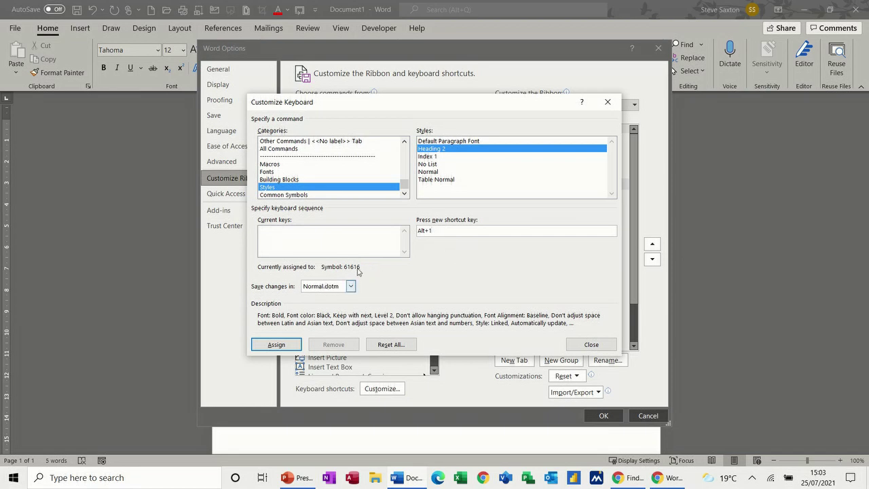
{"action": "key", "text": "BackSpace"}
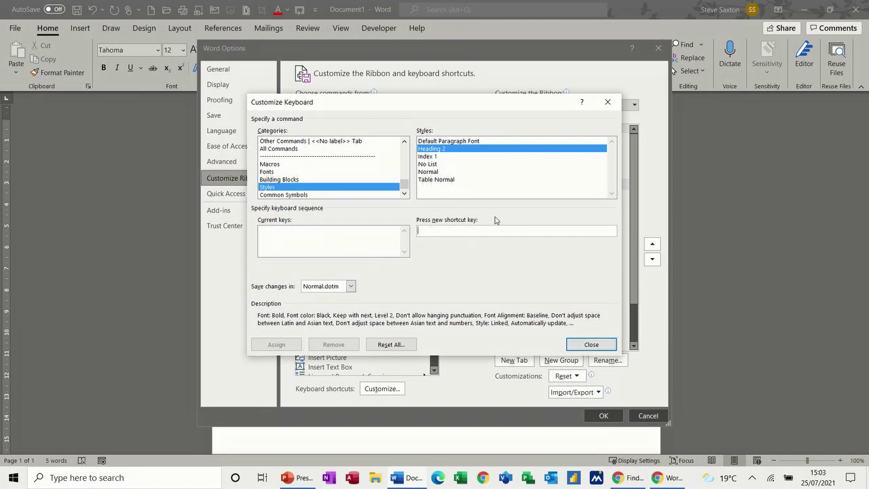
{"action": "key", "text": "alt+2"}
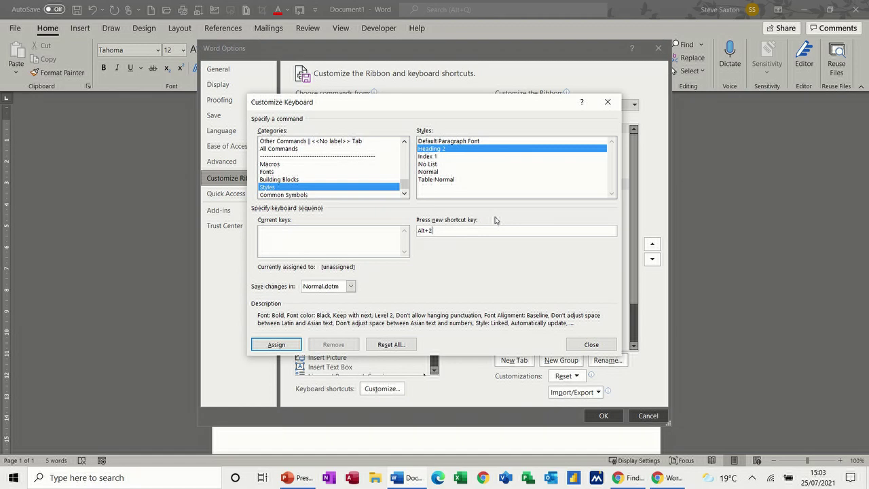
{"action": "left_click", "coordinate": [275, 345]}
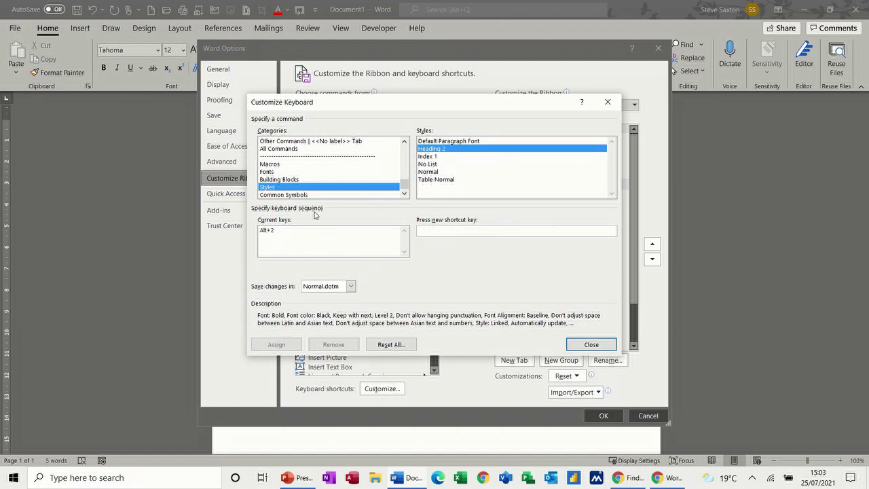
{"action": "left_click", "coordinate": [309, 195]}
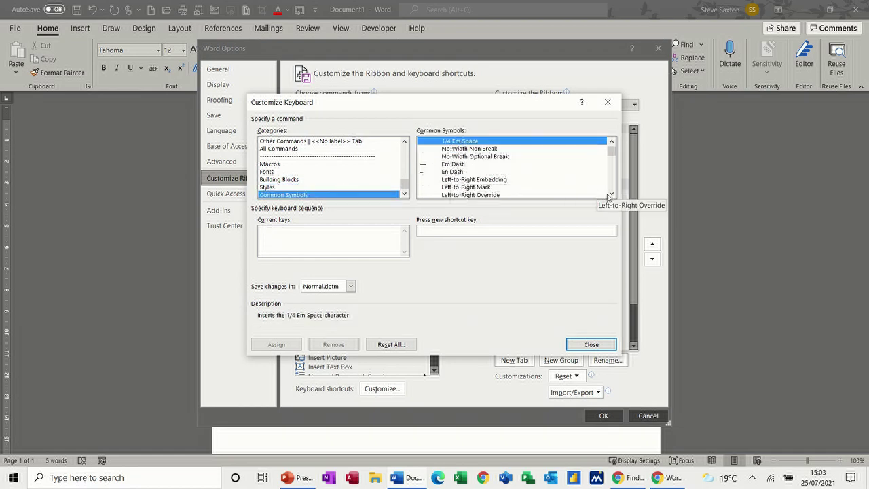
Check Common Symbols shortcuts for Nonbreaking Hyphen, Pop Directional Formatting and Left-to-Right Override
{"action": "left_click", "coordinate": [610, 195]}
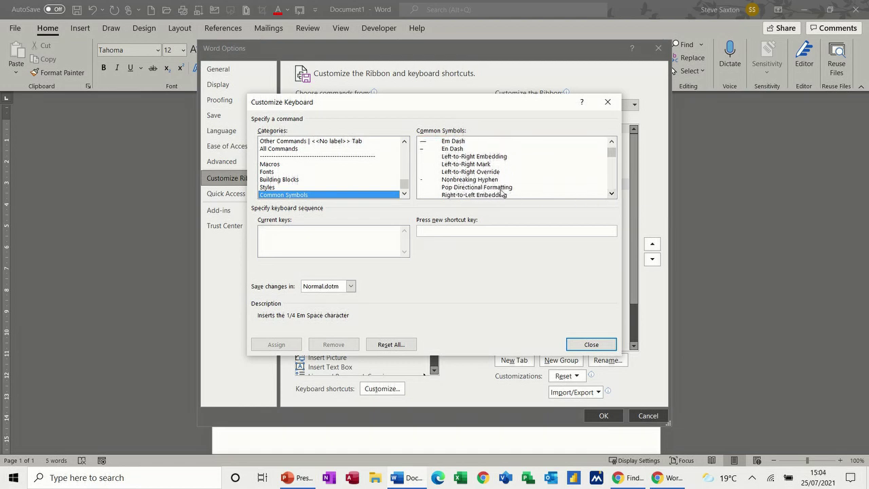
{"action": "left_click", "coordinate": [473, 181]}
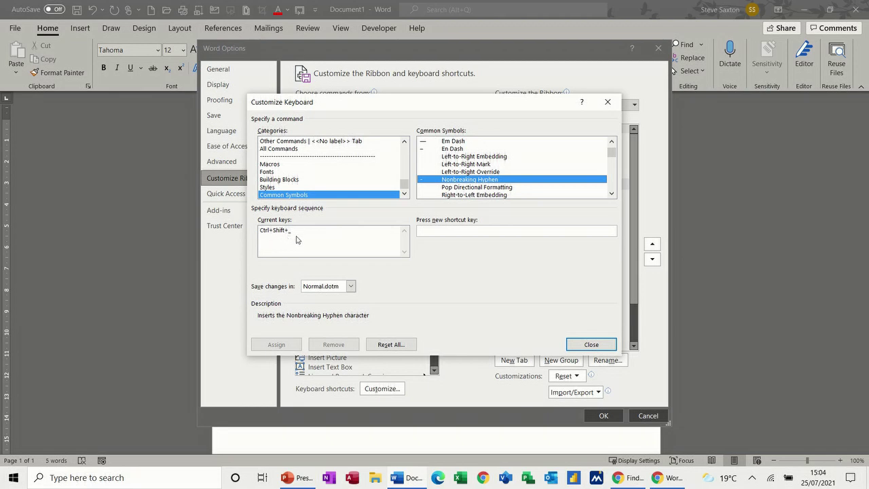
{"action": "left_click", "coordinate": [475, 187]}
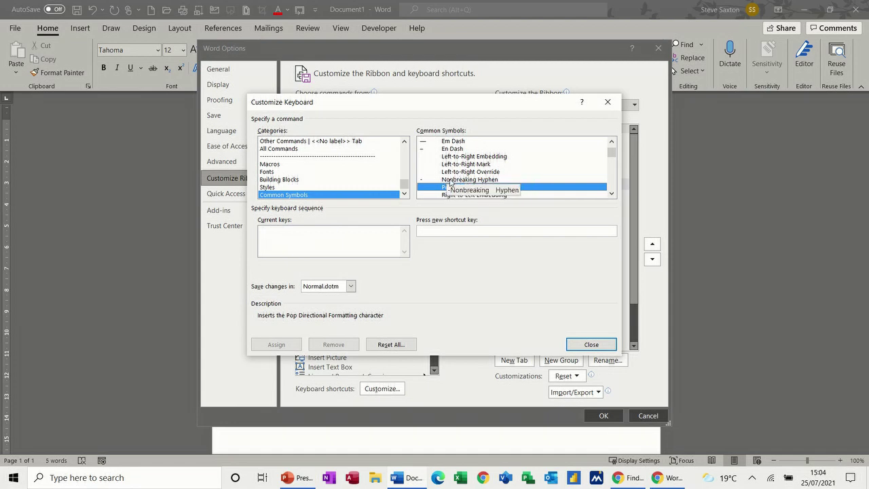
{"action": "left_click", "coordinate": [471, 173]}
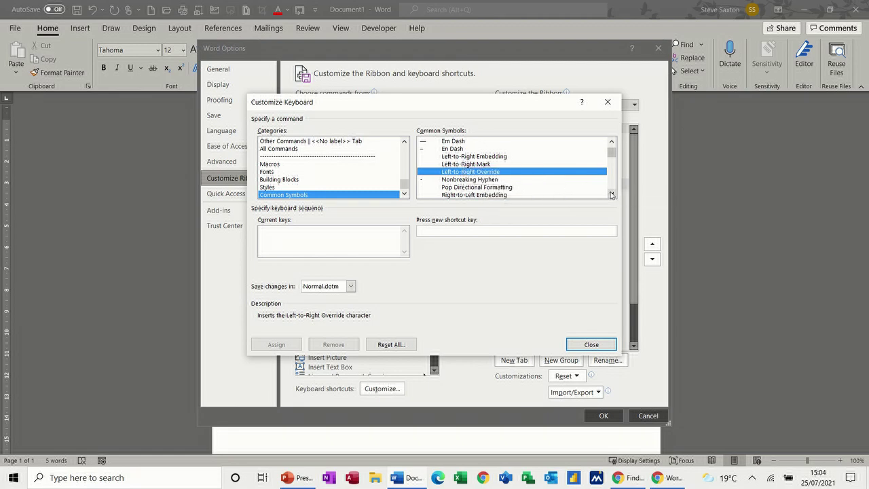
Scroll through the rest of the Common Symbols list and close Customize Keyboard
{"action": "left_click", "coordinate": [612, 194]}
{"action": "left_click", "coordinate": [612, 194]}
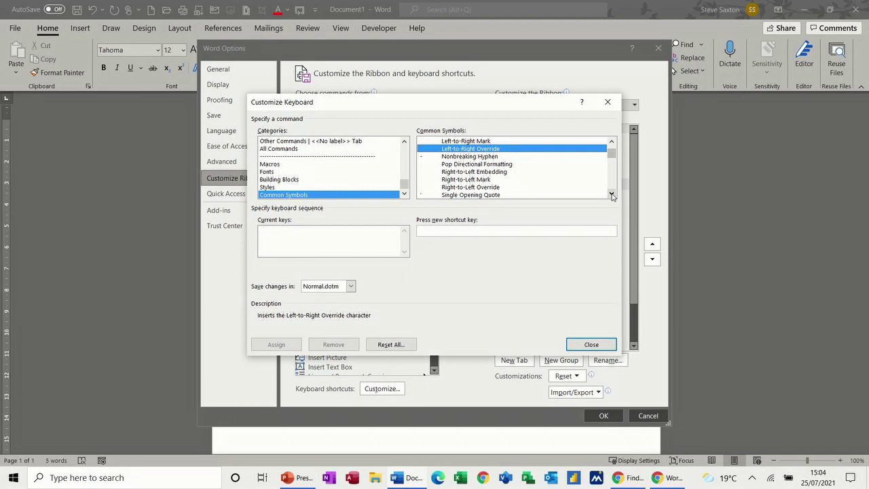
{"action": "left_click", "coordinate": [612, 195]}
{"action": "left_click", "coordinate": [611, 194]}
{"action": "left_click", "coordinate": [612, 194]}
{"action": "left_click", "coordinate": [612, 194]}
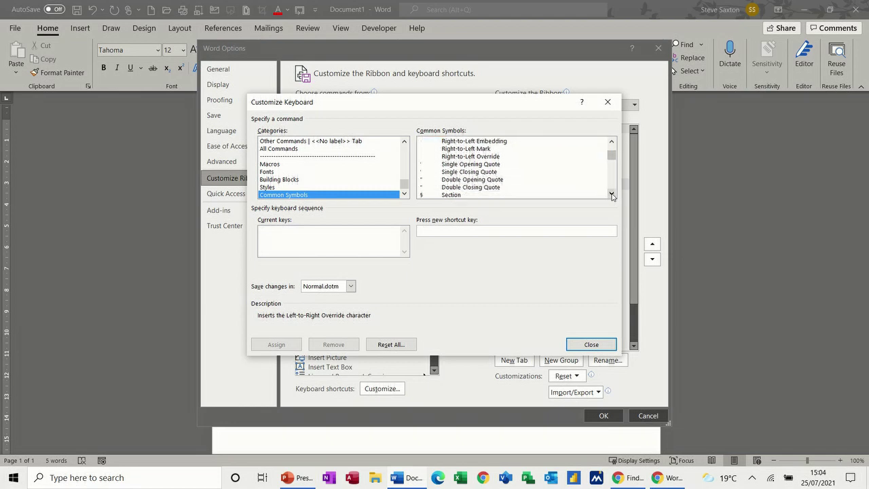
{"action": "left_click", "coordinate": [612, 195]}
{"action": "left_click", "coordinate": [612, 194]}
{"action": "left_click", "coordinate": [612, 194]}
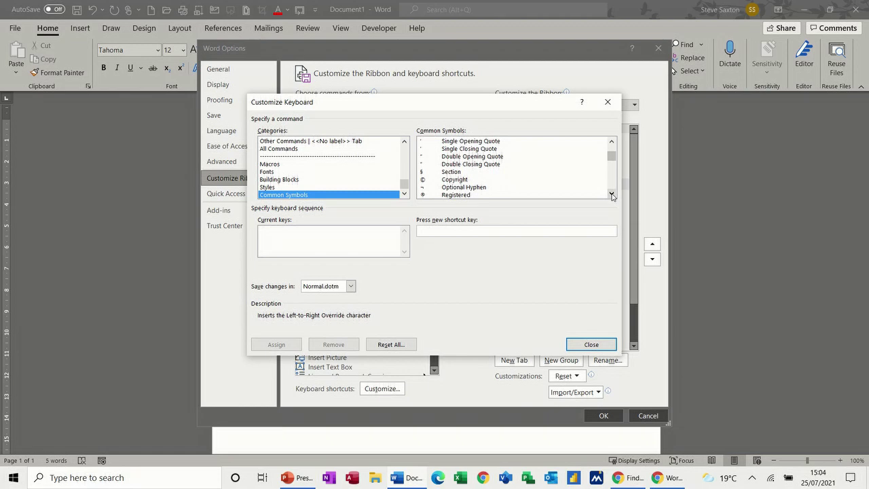
{"action": "left_click", "coordinate": [612, 194]}
{"action": "left_click", "coordinate": [612, 194]}
{"action": "left_click", "coordinate": [612, 194]}
{"action": "left_click", "coordinate": [612, 195]}
{"action": "left_click", "coordinate": [612, 194]}
{"action": "left_click", "coordinate": [612, 194]}
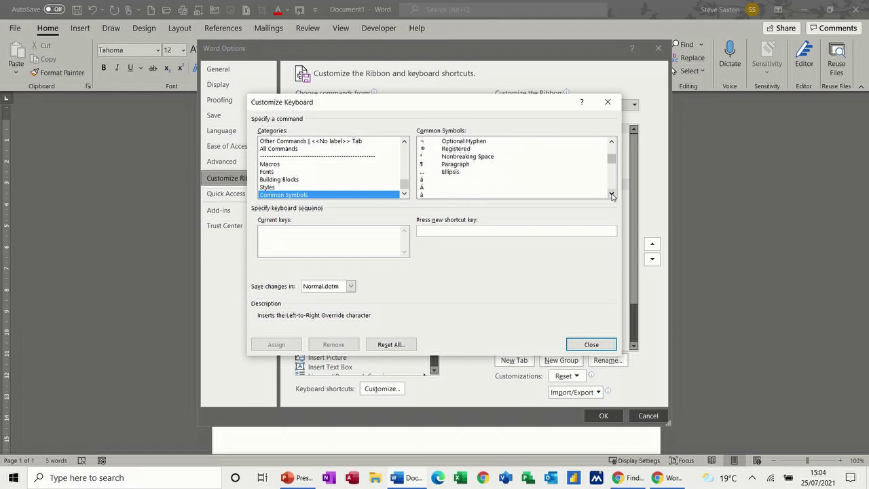
{"action": "left_click", "coordinate": [612, 194]}
{"action": "left_click", "coordinate": [612, 194]}
{"action": "left_click", "coordinate": [612, 195]}
{"action": "left_click", "coordinate": [612, 194]}
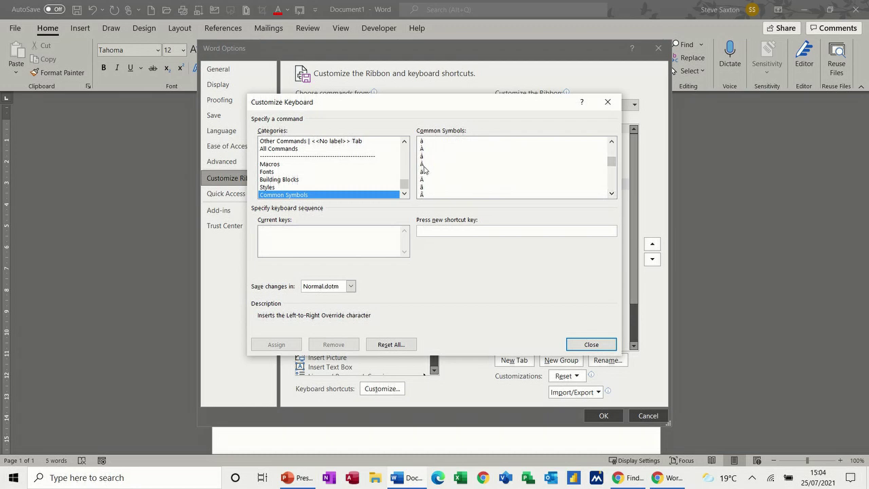
{"action": "left_click", "coordinate": [583, 346]}
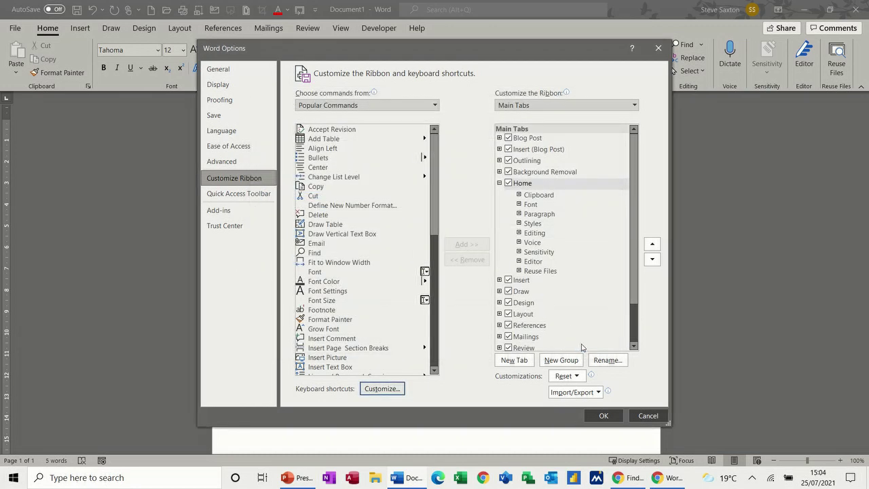
Close Word Options and add the author's full name as a Heading 2 line using Ctrl+Alt+2 and AutoComplete
{"action": "left_click", "coordinate": [608, 416]}
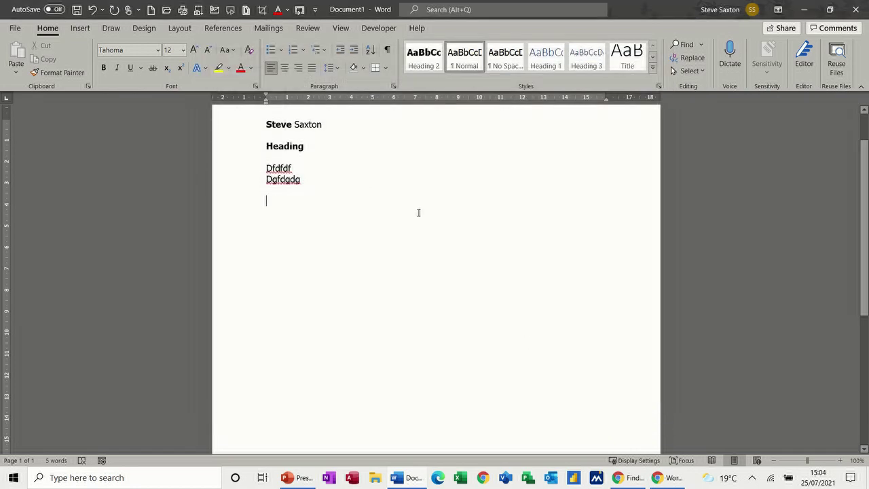
{"action": "key", "text": "ctrl+alt+2"}
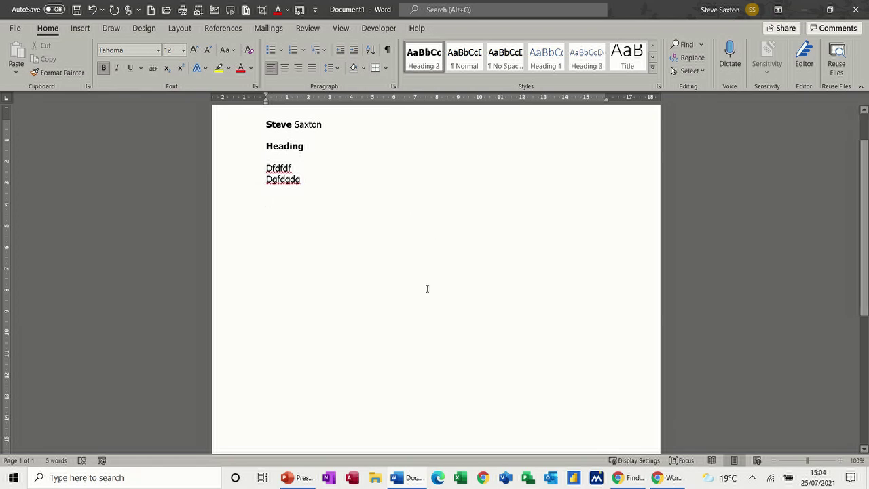
{"action": "type", "text": "Steve"}
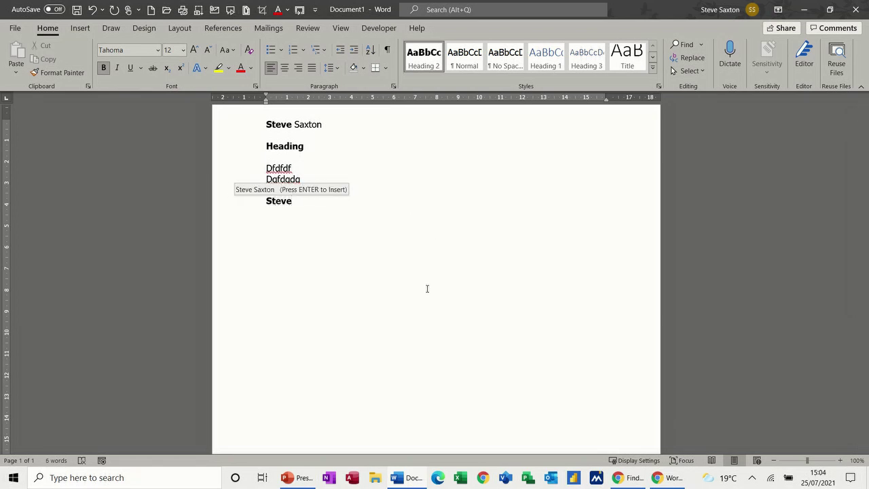
{"action": "key", "text": "Return"}
{"action": "key", "text": "Return"}
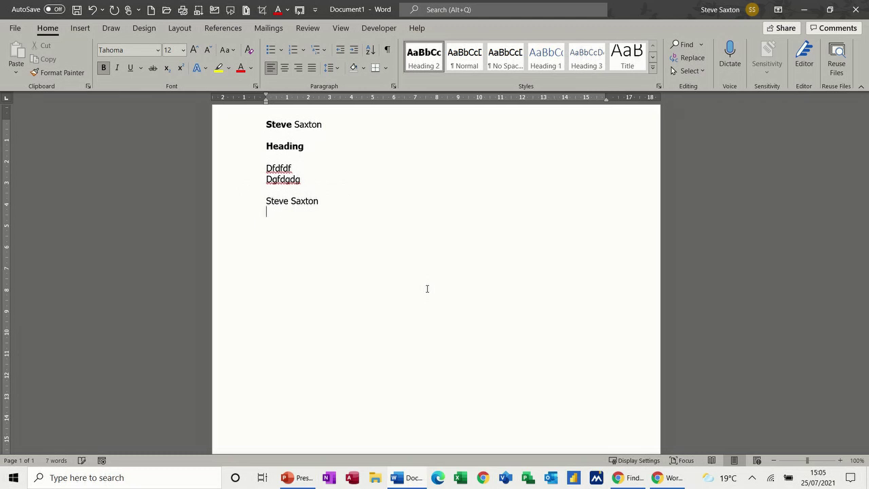
Add a 'Test' line, then open Insert Chart and cancel it without inserting a chart
{"action": "type", "text": "Test"}
{"action": "key", "text": "Return"}
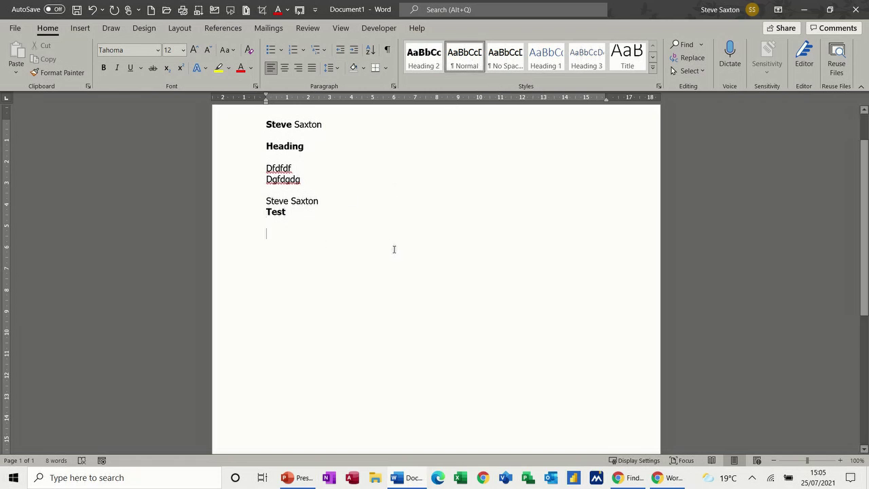
{"action": "key", "text": "alt+n"}
{"action": "key", "text": "c"}
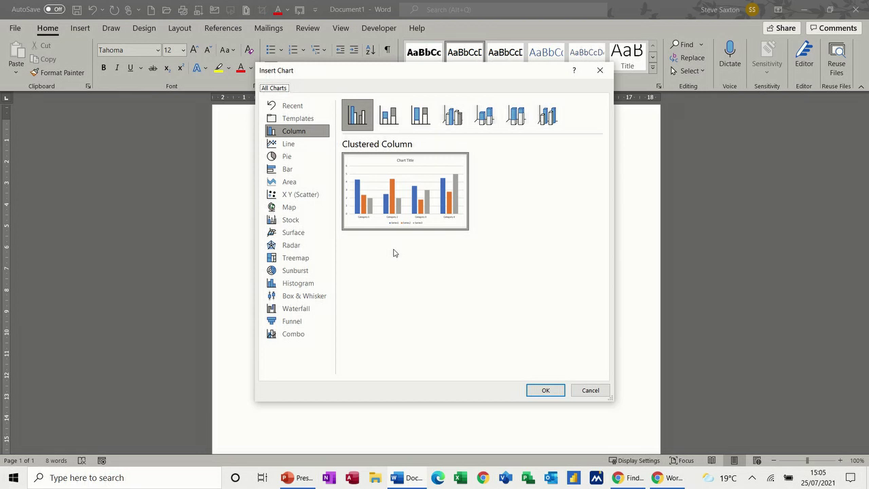
{"action": "left_click", "coordinate": [591, 391]}
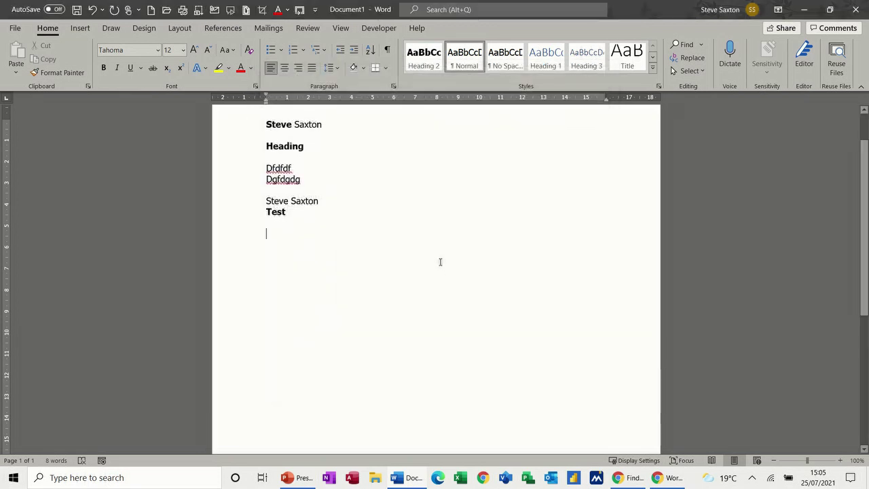
{"action": "left_click", "coordinate": [82, 28]}
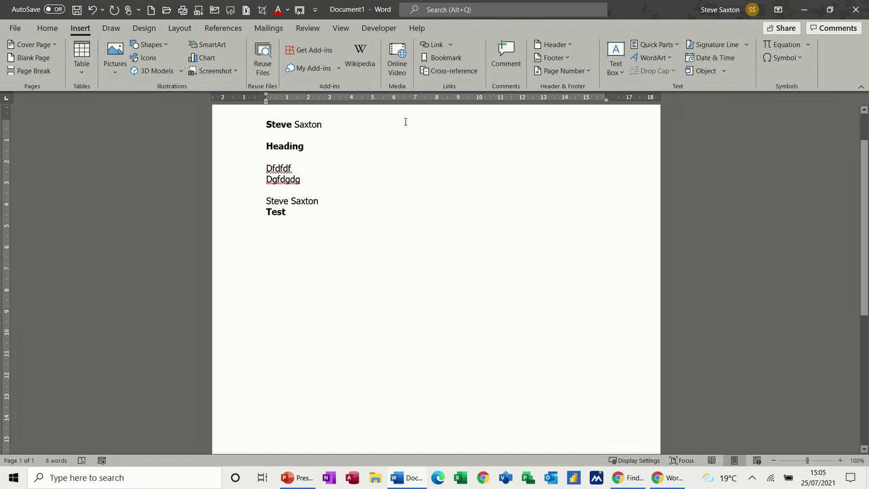
Open the Symbol gallery on the Insert tab
{"action": "left_click", "coordinate": [783, 60]}
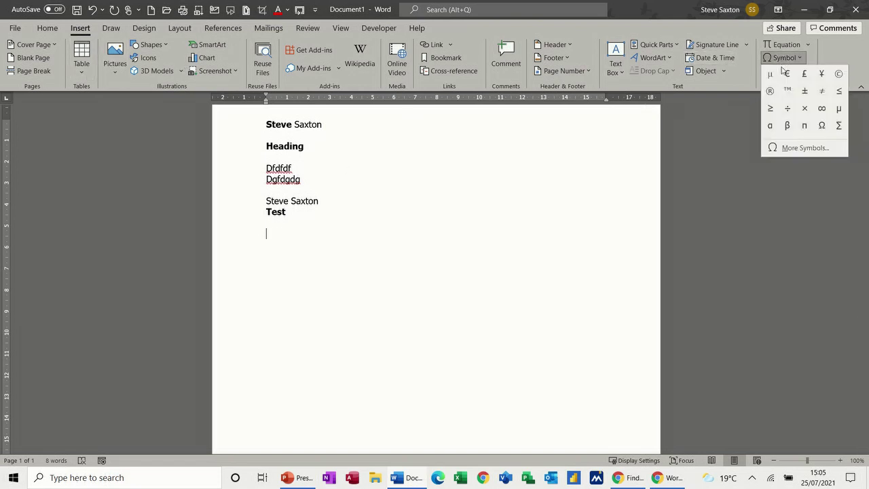
Insert the µ symbol from Recently used symbols in the Symbol dialog
{"action": "left_click", "coordinate": [787, 148]}
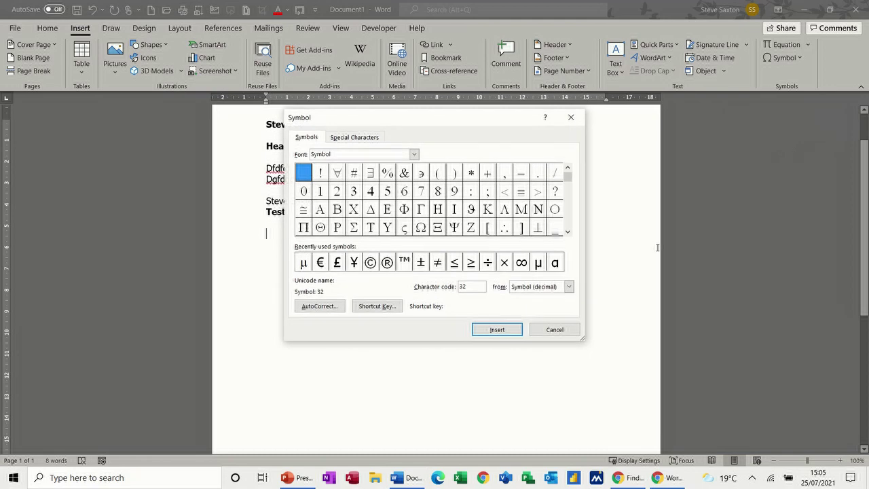
{"action": "left_click", "coordinate": [310, 262]}
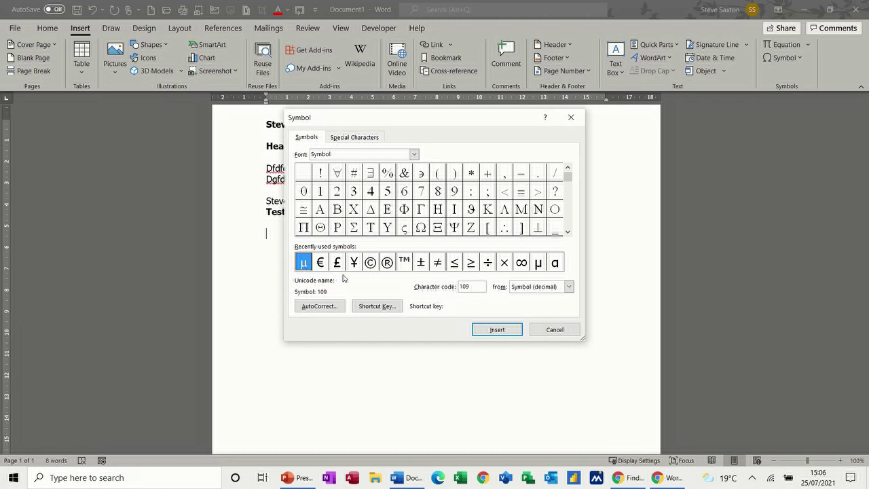
{"action": "left_click", "coordinate": [502, 333]}
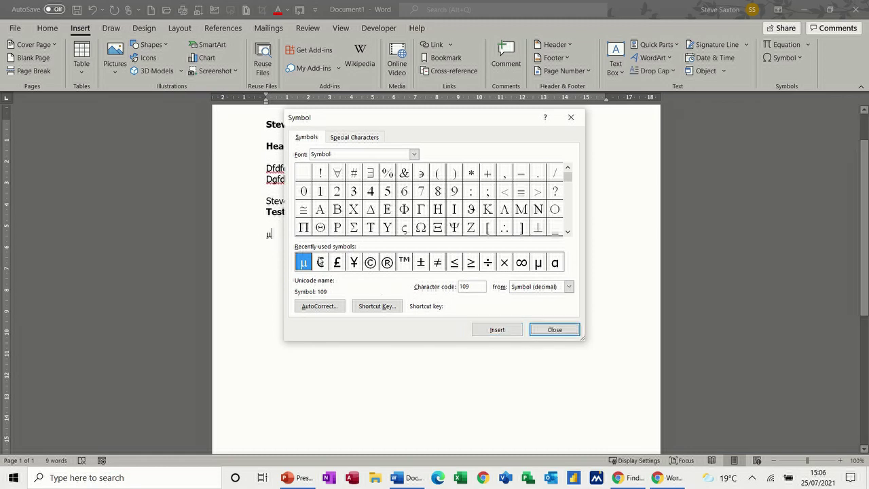
Browse to the degree sign, then close the Symbol dialog without inserting it
{"action": "left_click", "coordinate": [568, 234]}
{"action": "left_click", "coordinate": [568, 234]}
{"action": "left_click", "coordinate": [568, 234]}
{"action": "left_click", "coordinate": [567, 233]}
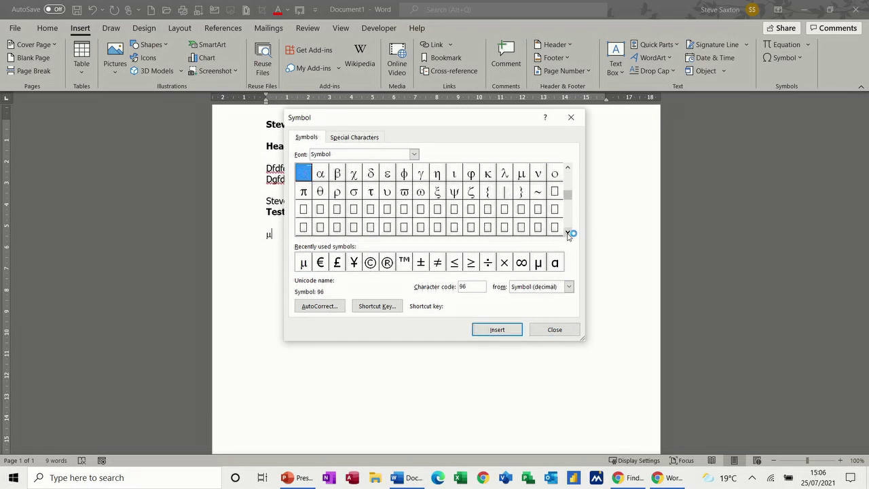
{"action": "left_click", "coordinate": [568, 234]}
{"action": "left_click", "coordinate": [568, 234]}
{"action": "left_click", "coordinate": [568, 234]}
{"action": "left_click", "coordinate": [568, 233]}
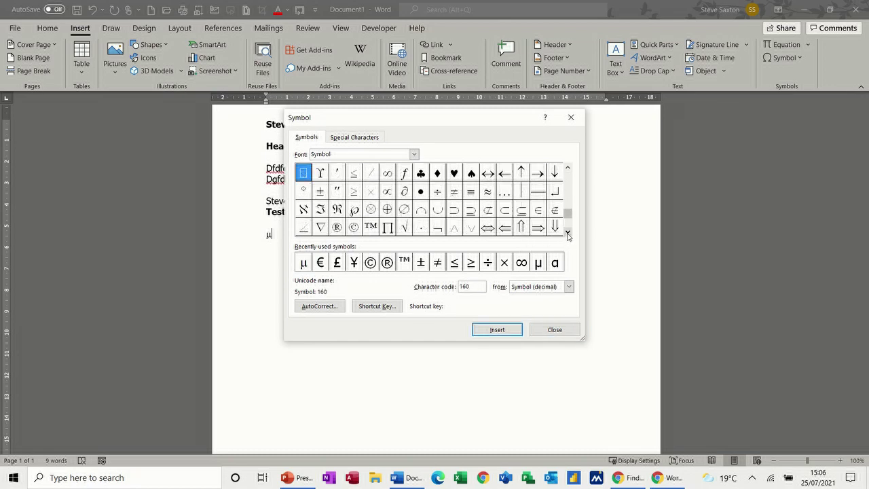
{"action": "left_click", "coordinate": [311, 195]}
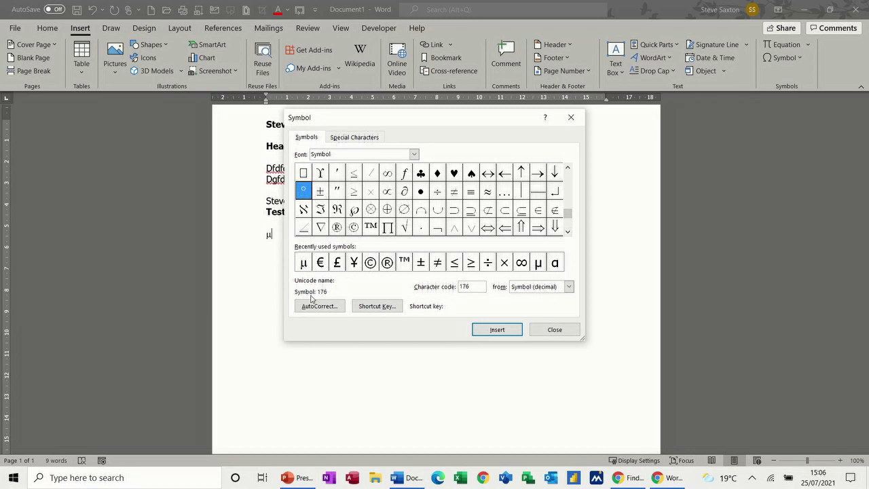
{"action": "left_click", "coordinate": [545, 336]}
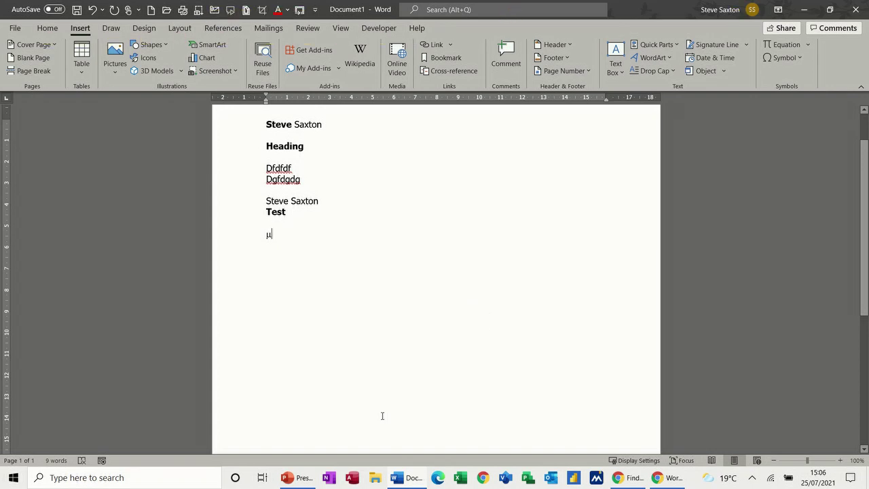
Complete the line as 'µm' and add a '21C°' line below, entering ° with an Alt code
{"action": "type", "text": "m"}
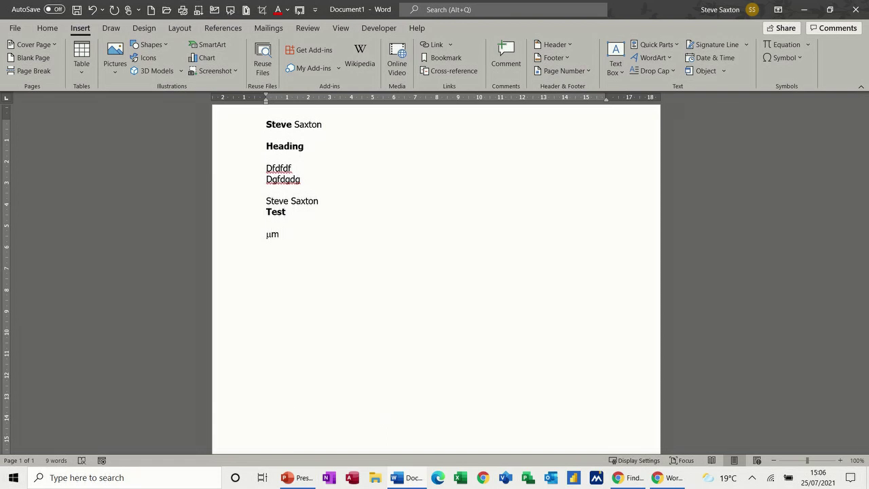
{"action": "key", "text": "Return"}
{"action": "type", "text": "°"}
{"action": "left_click", "coordinate": [268, 246]}
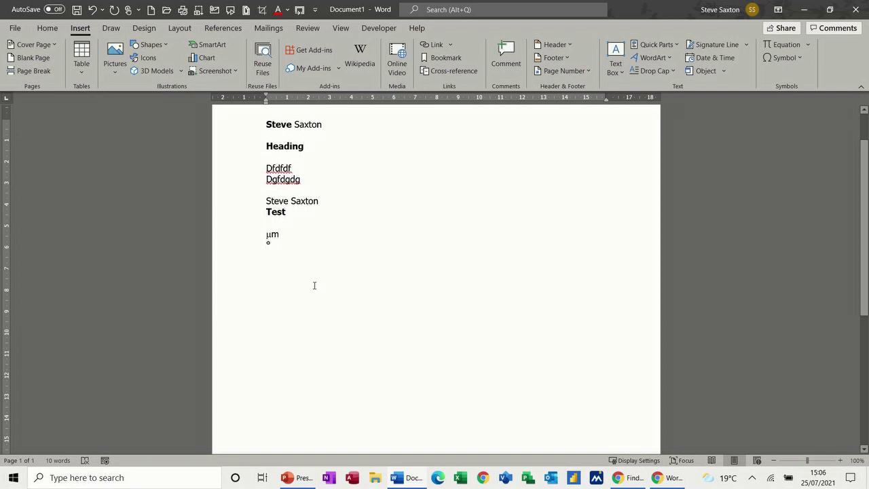
{"action": "type", "text": "21C"}
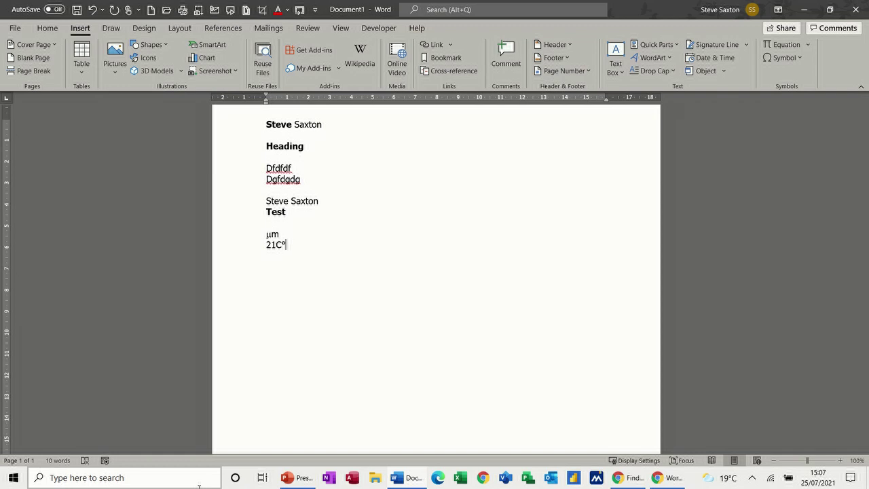
{"action": "key", "text": "Return"}
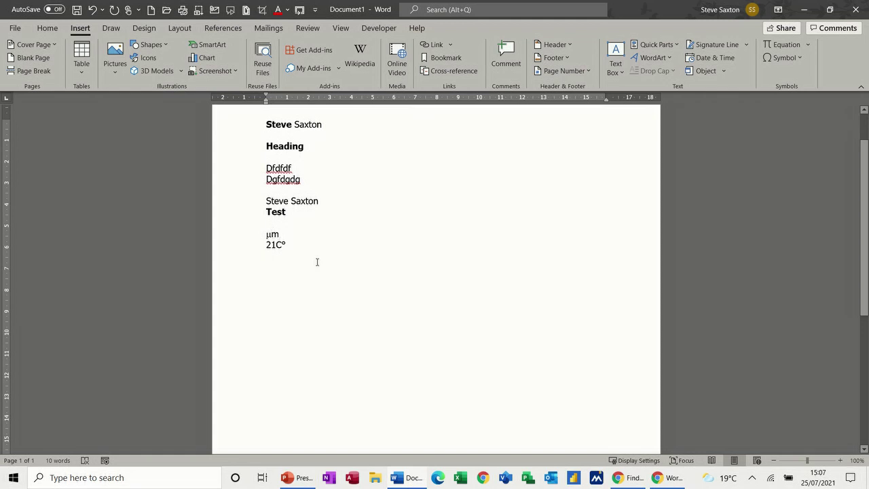
Open Customize Keyboard through More Commands > Customize Ribbon and select the Common Symbols category
{"action": "left_click", "coordinate": [315, 10]}
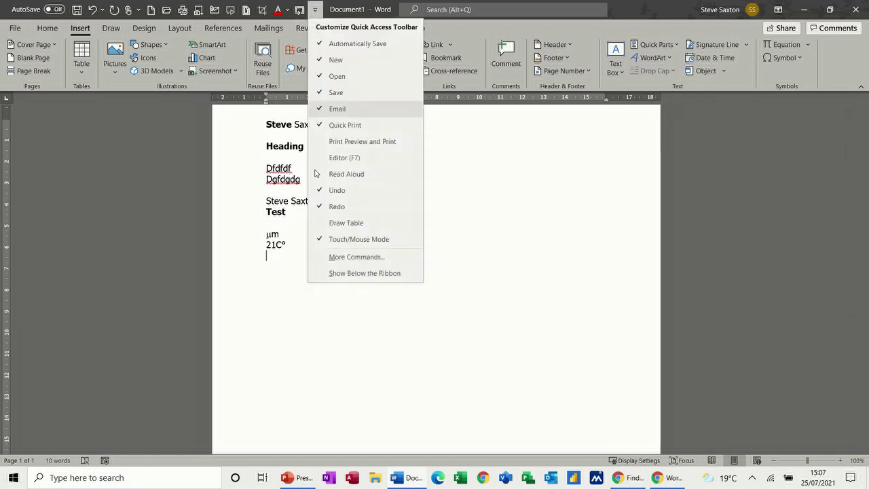
{"action": "left_click", "coordinate": [333, 261]}
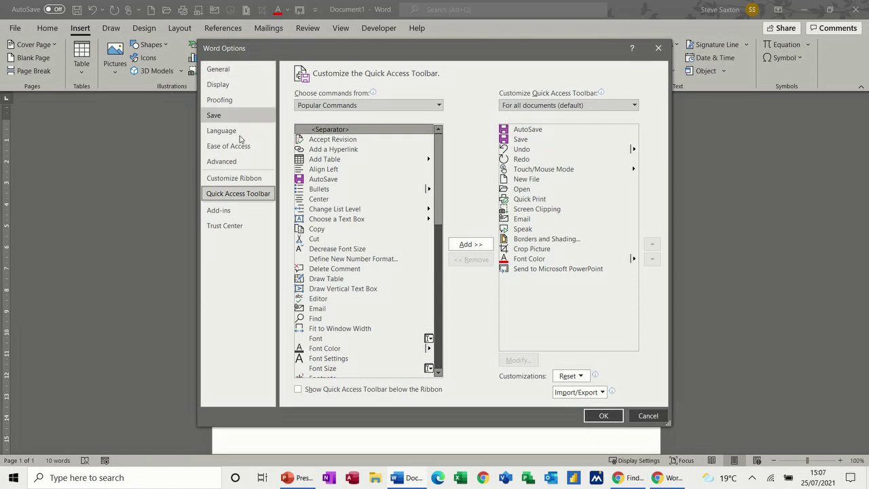
{"action": "left_click", "coordinate": [234, 178]}
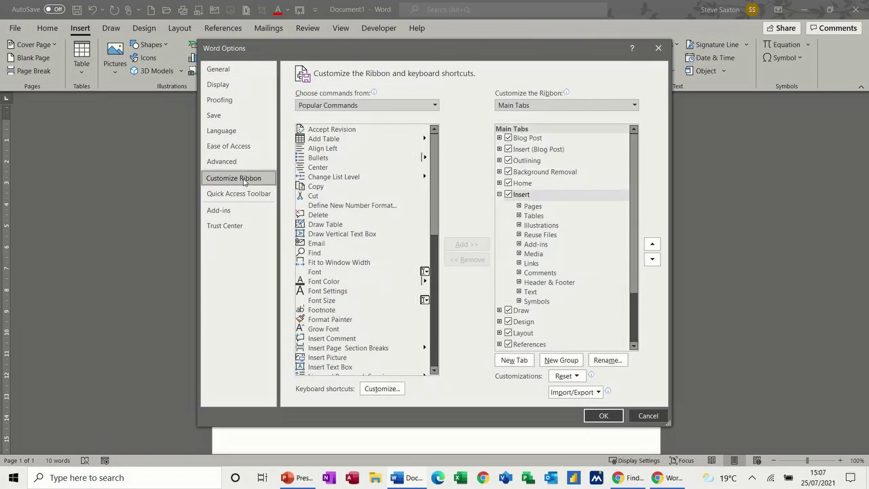
{"action": "left_click", "coordinate": [390, 391]}
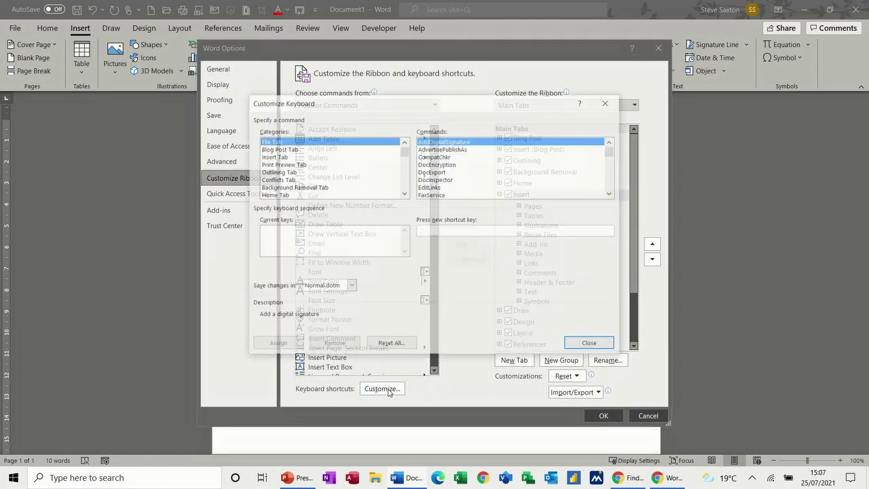
{"action": "left_click", "coordinate": [405, 194]}
{"action": "left_click", "coordinate": [404, 194]}
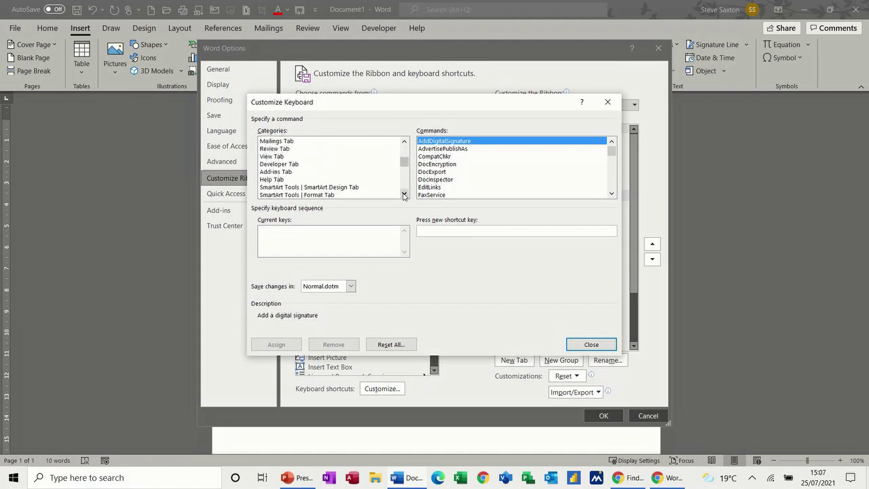
{"action": "left_click", "coordinate": [287, 173]}
{"action": "left_click", "coordinate": [282, 180]}
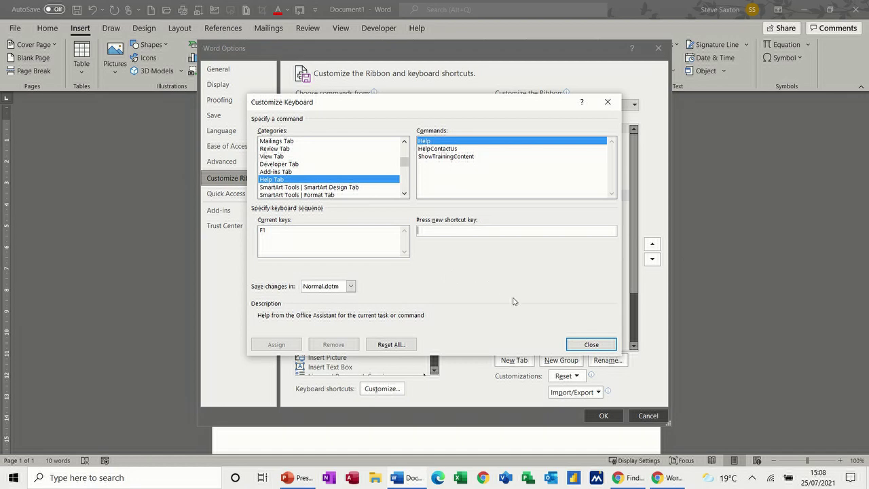
{"action": "left_click_drag", "start_coordinate": [403, 162], "coordinate": [405, 190]}
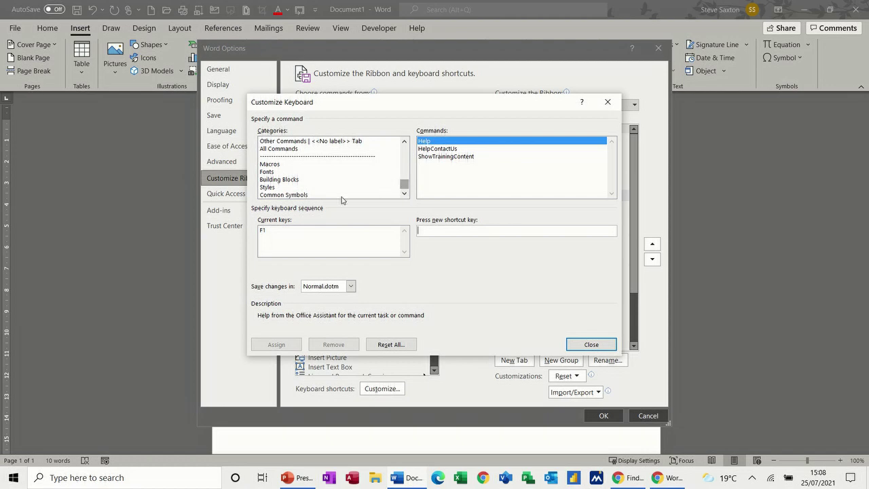
{"action": "left_click", "coordinate": [305, 195]}
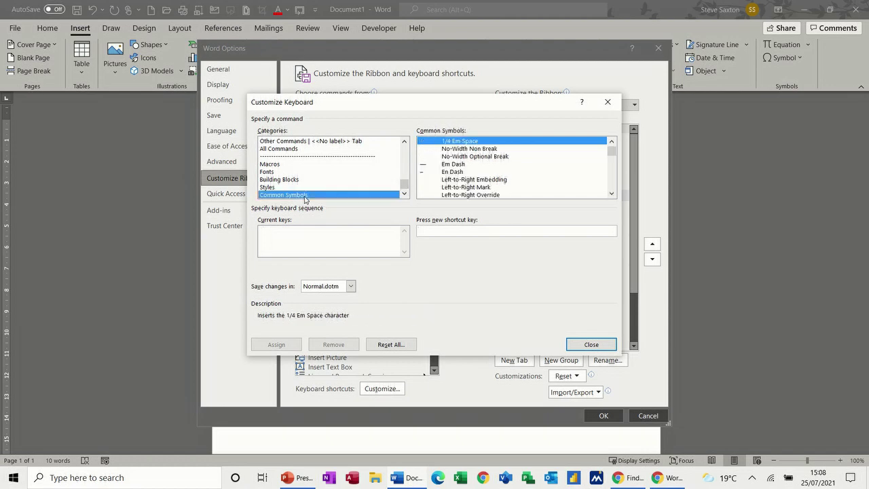